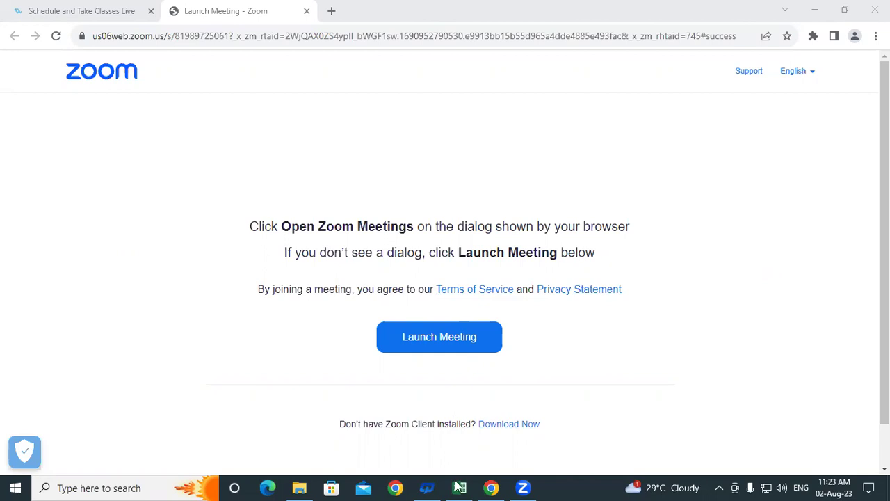
# - Switch from the Chrome Zoom page to the Excel workbook 'sk(use of datavalidations)'
pyautogui.hotkey('alt', 'Tab')
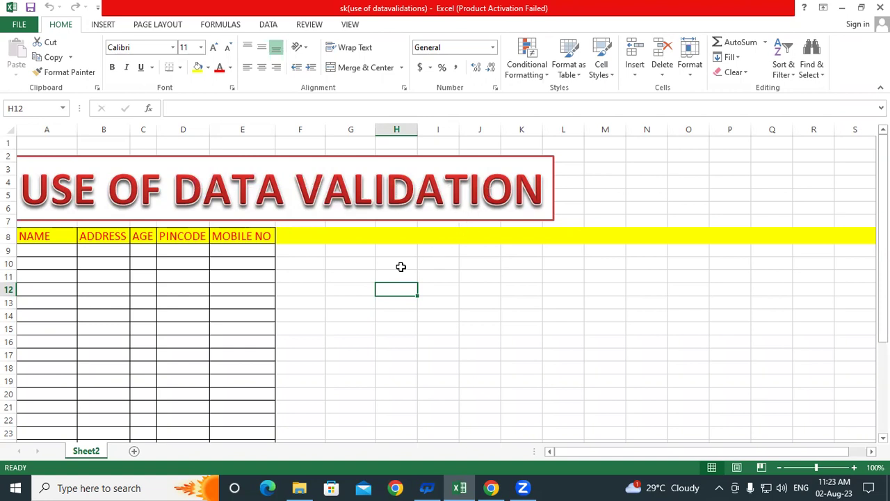
pyautogui.click(332, 263)
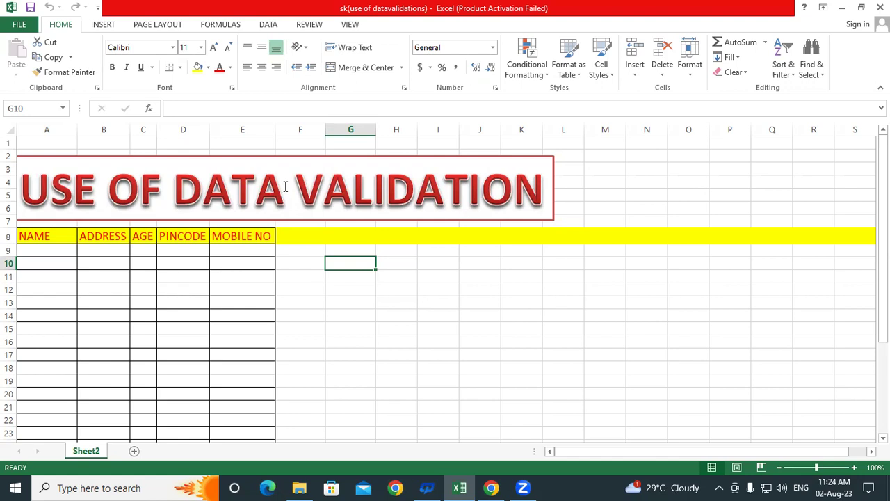
pyautogui.click(397, 324)
pyautogui.moveTo(343, 255); pyautogui.dragTo(347, 365)
pyautogui.click(350, 315)
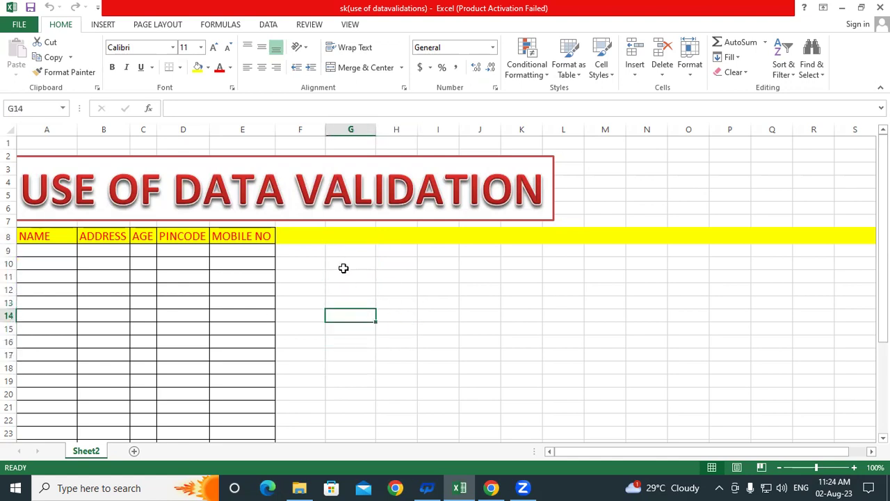
pyautogui.moveTo(345, 255); pyautogui.dragTo(344, 353)
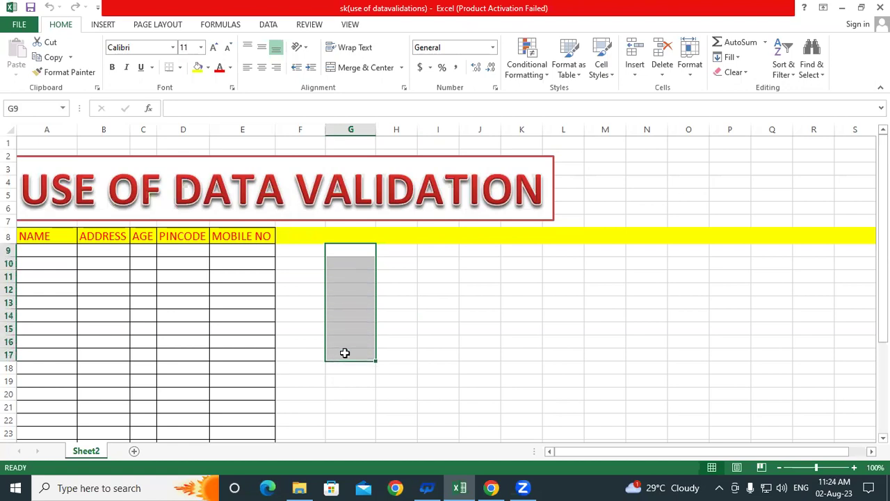
pyautogui.click(407, 307)
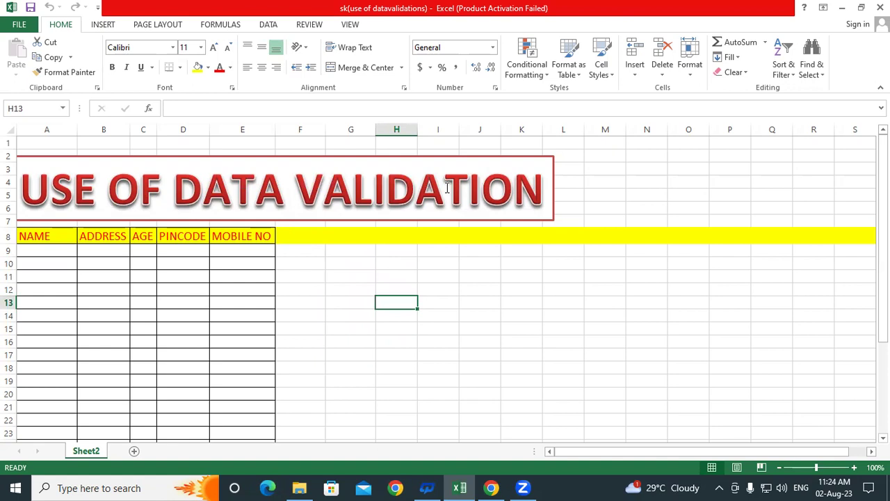
pyautogui.click(341, 340)
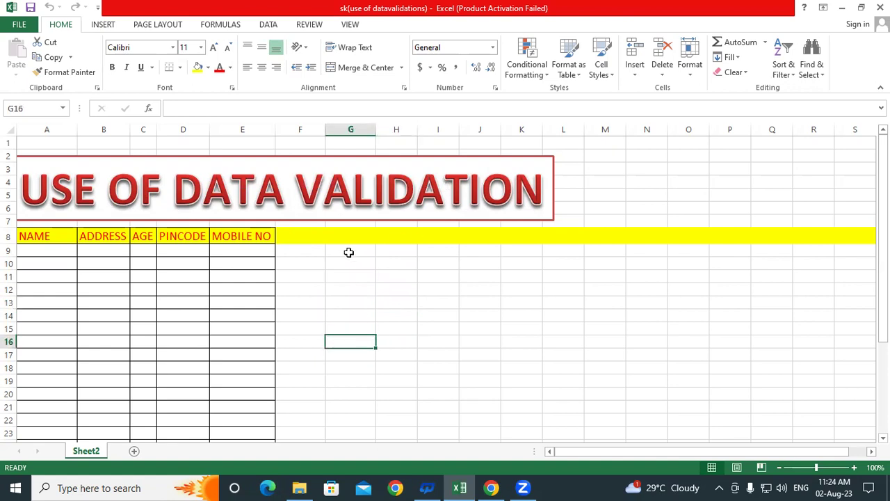
pyautogui.moveTo(338, 253); pyautogui.dragTo(360, 421)
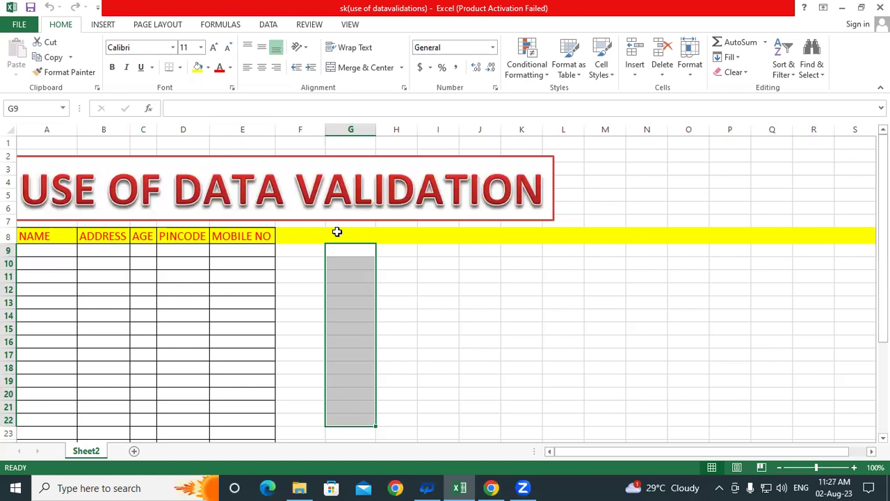
pyautogui.click(462, 340)
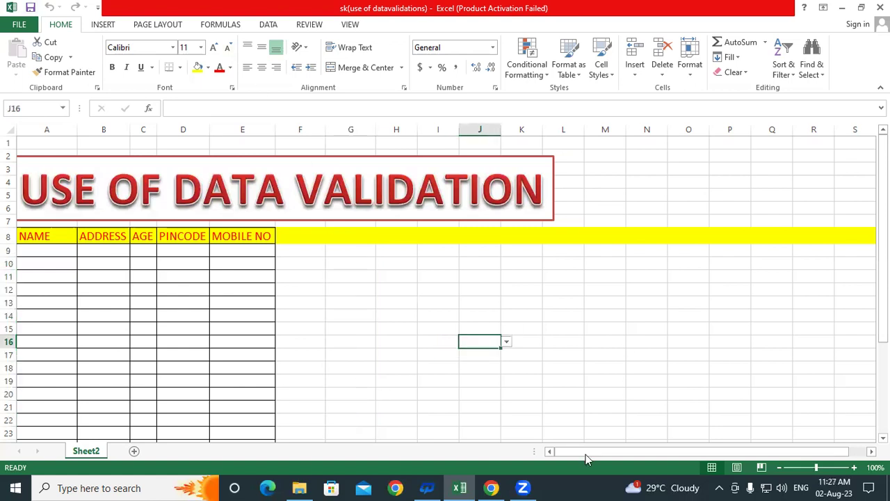
pyautogui.click(350, 302)
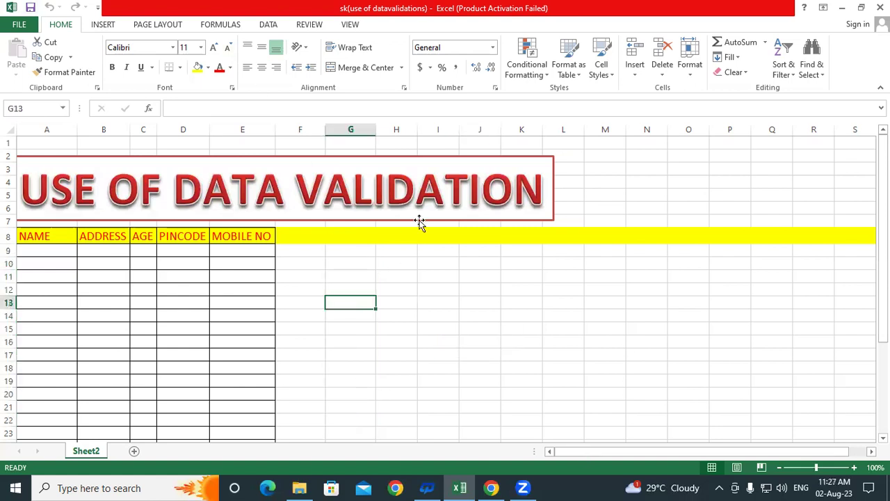
pyautogui.scroll(-1, 305, 299)
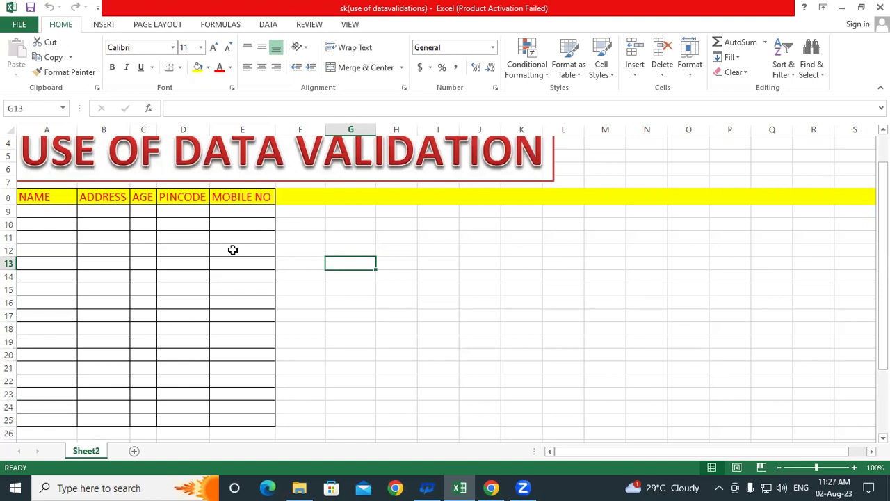
pyautogui.click(314, 211)
pyautogui.click(250, 209)
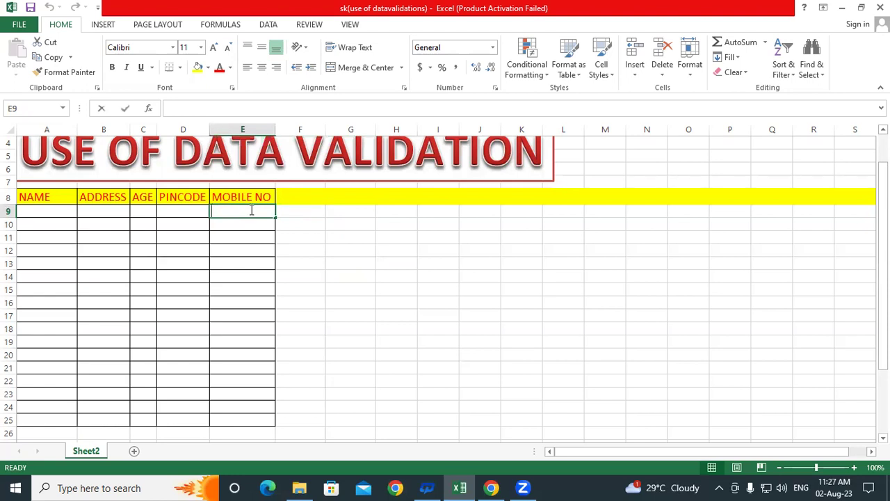
pyautogui.write('78788')
pyautogui.press('Return')
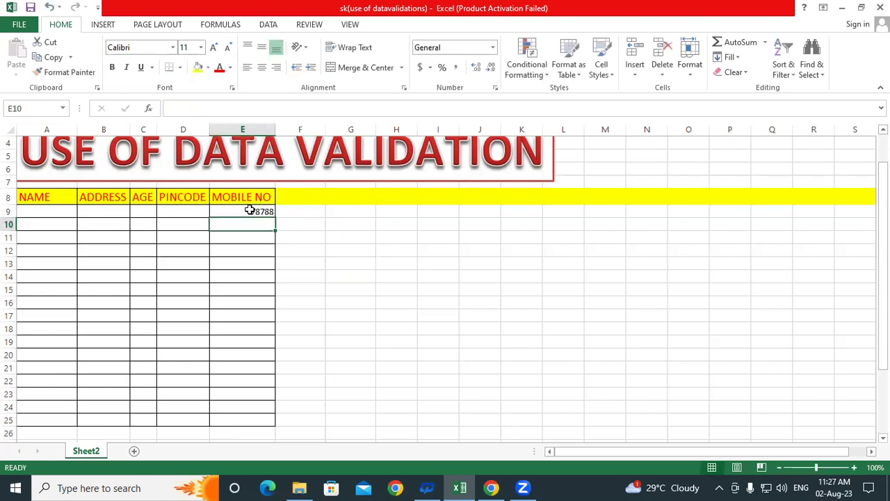
pyautogui.write('7787878787')
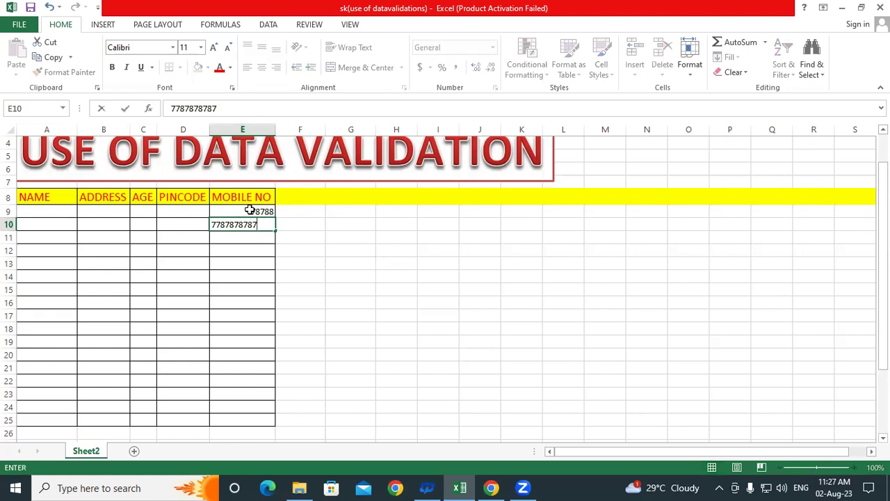
pyautogui.press('Return')
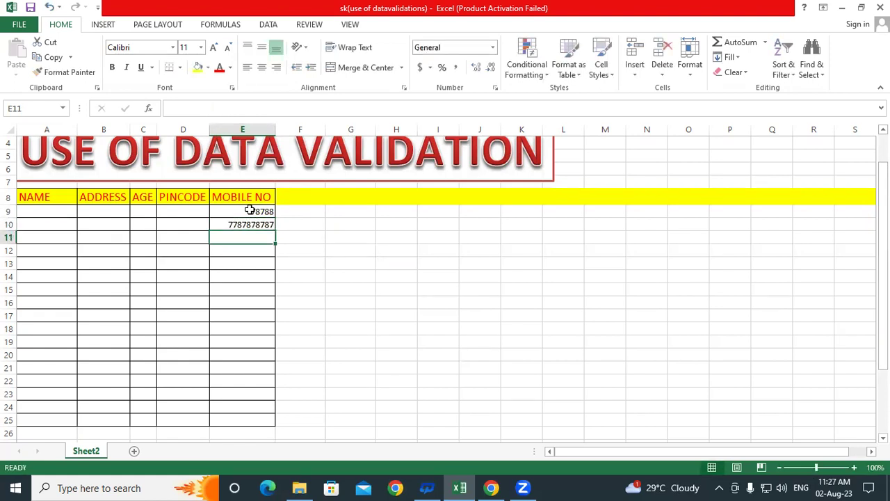
pyautogui.write('478785454')
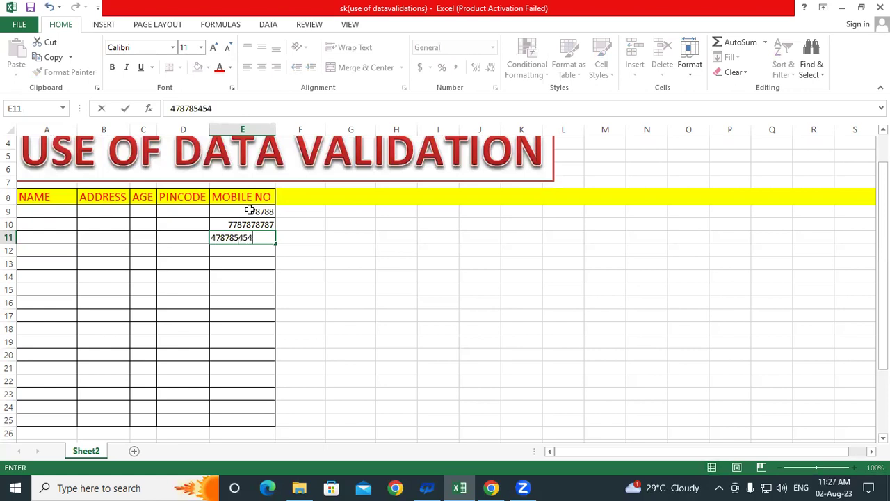
pyautogui.press('Return')
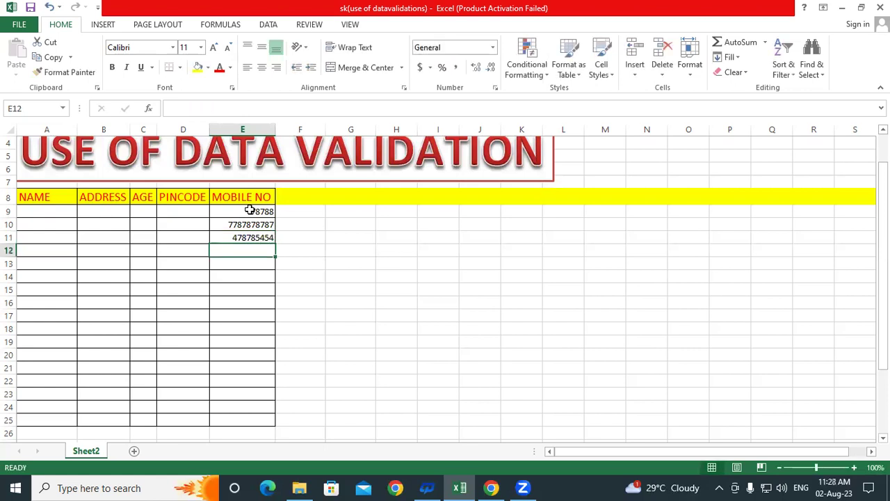
pyautogui.moveTo(241, 211); pyautogui.dragTo(242, 237)
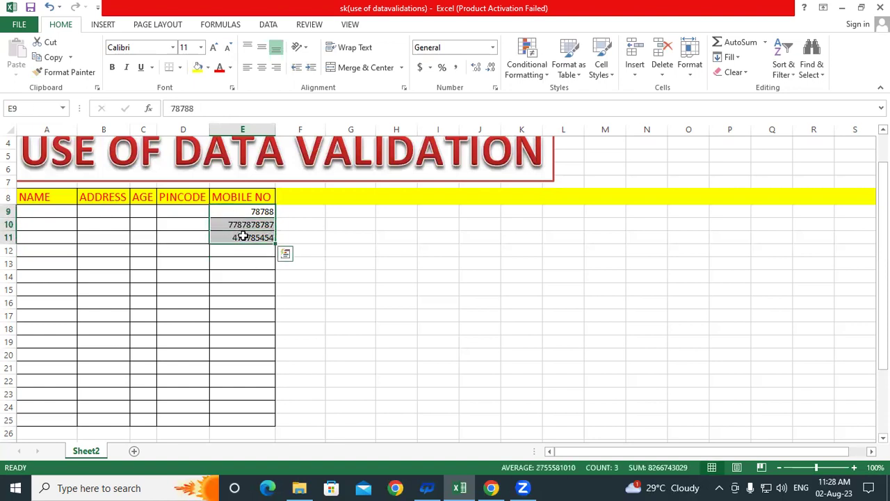
pyautogui.press('Delete')
# - Select the MOBILE NO cells E9:E25 and bring up the Data ribbon tools
pyautogui.click(342, 248)
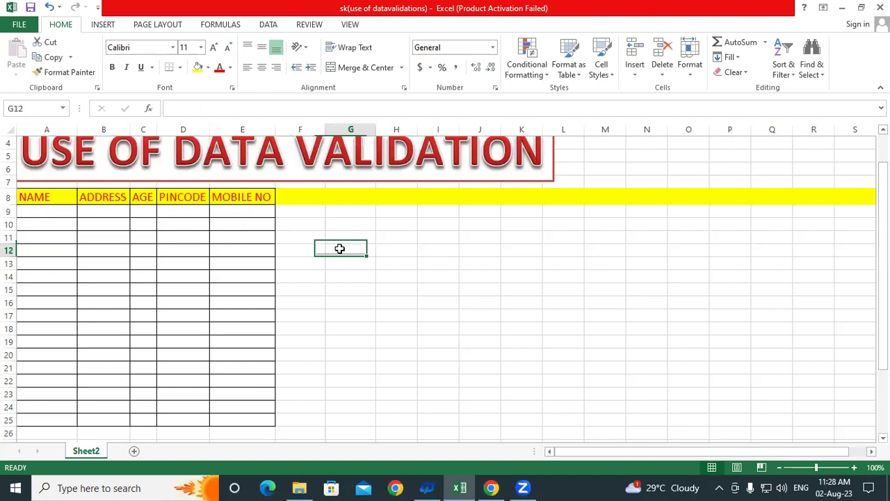
pyautogui.moveTo(239, 209); pyautogui.dragTo(241, 415)
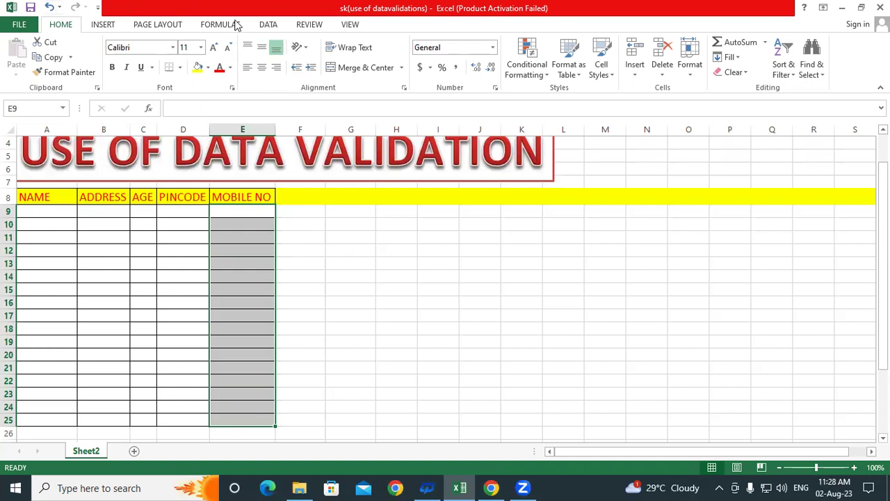
pyautogui.click(269, 25)
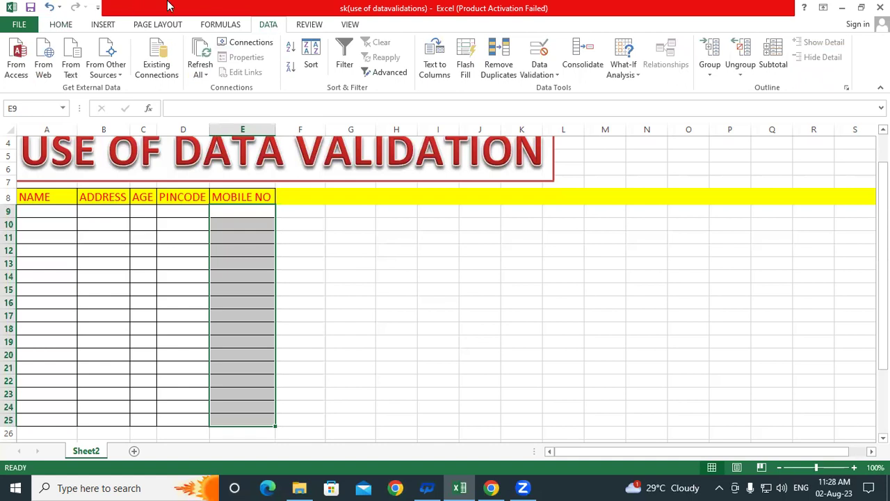
# - Set a Data Validation rule on E9:E25: text length equal to 10
pyautogui.click(542, 53)
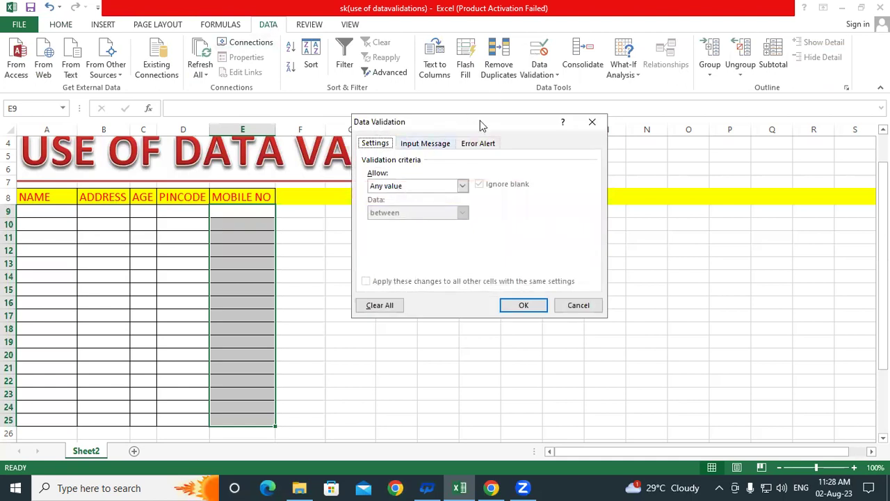
pyautogui.moveTo(480, 121); pyautogui.dragTo(589, 98)
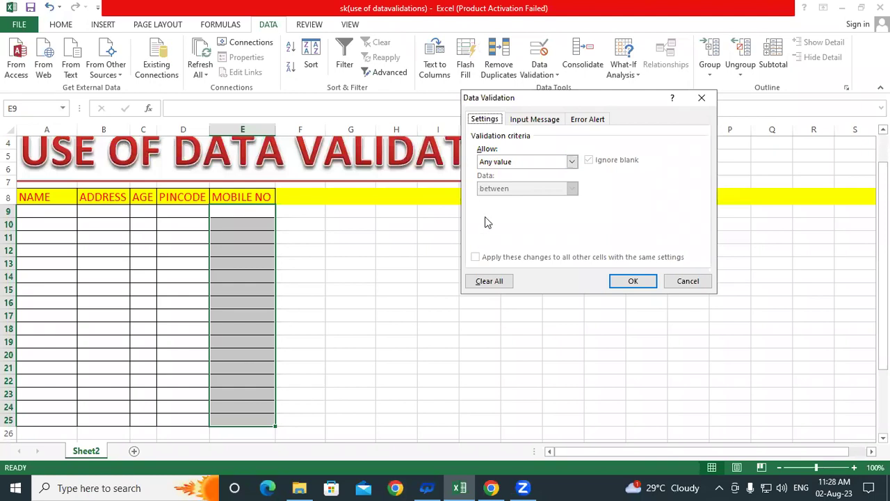
pyautogui.click(494, 163)
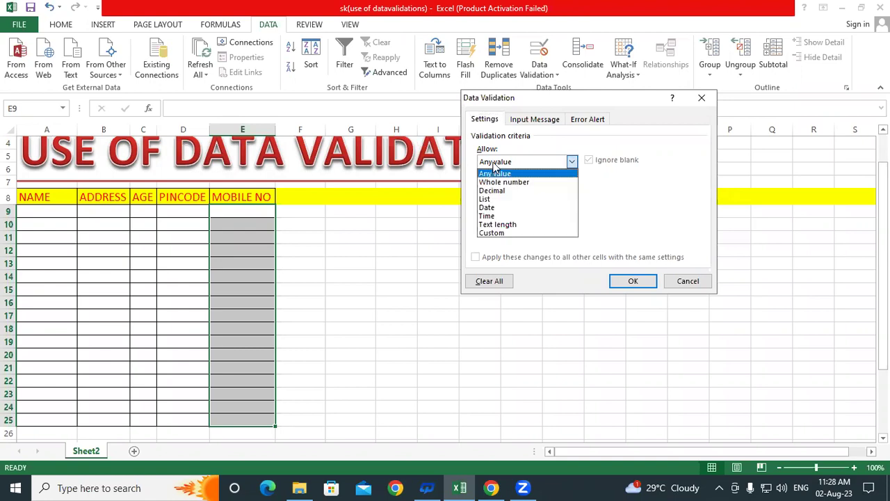
pyautogui.click(500, 224)
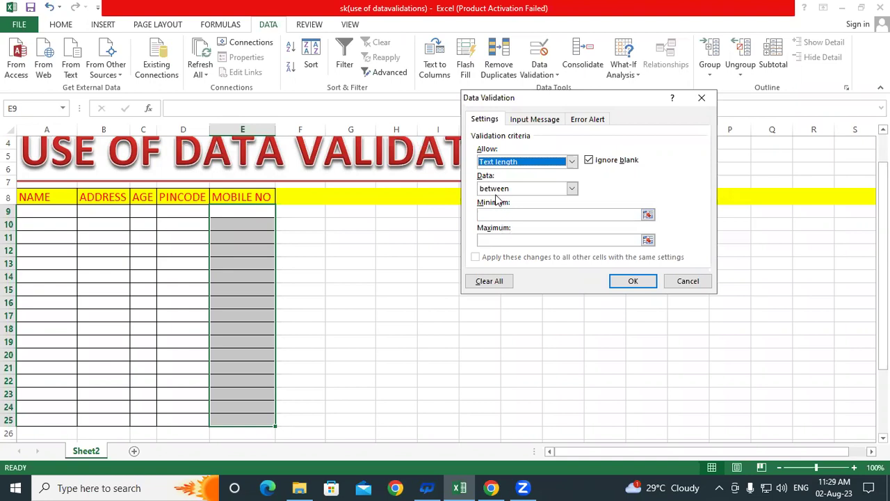
pyautogui.click(572, 188)
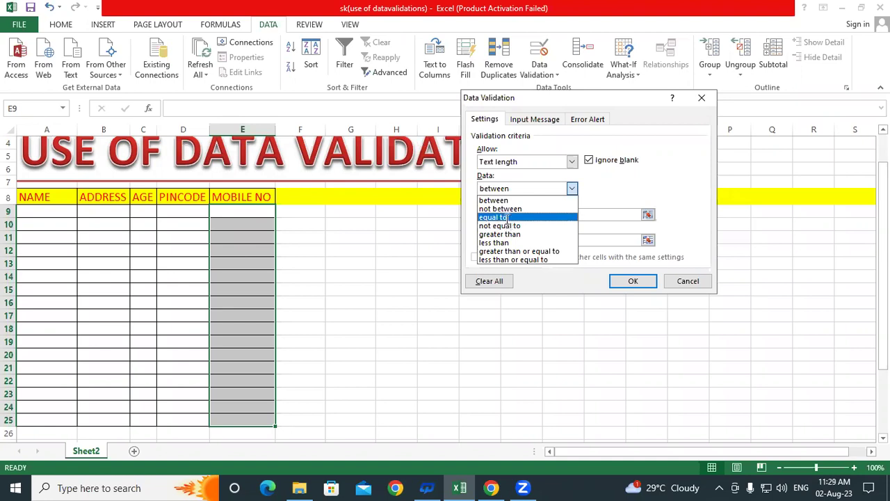
pyautogui.click(506, 217)
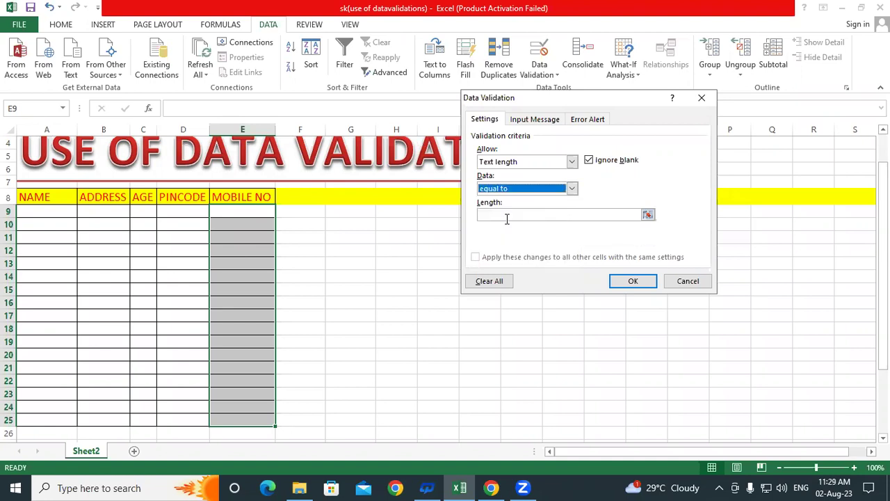
pyautogui.click(506, 217)
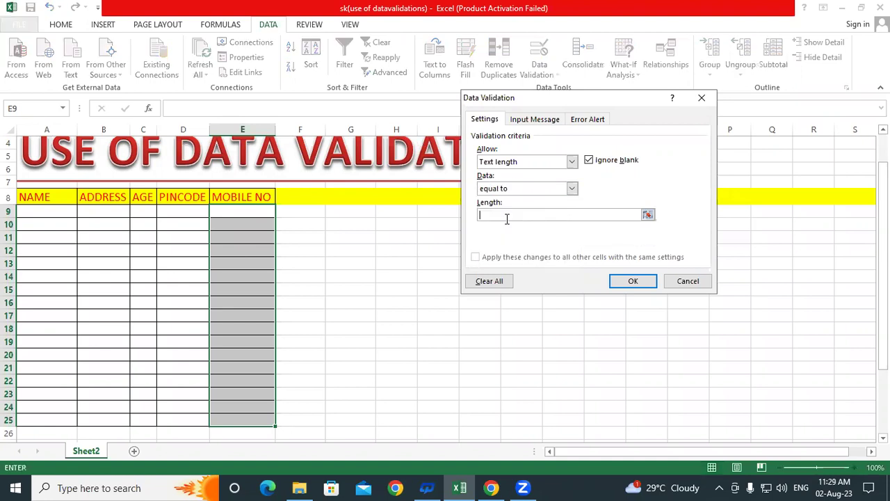
pyautogui.write('10')
pyautogui.click(639, 281)
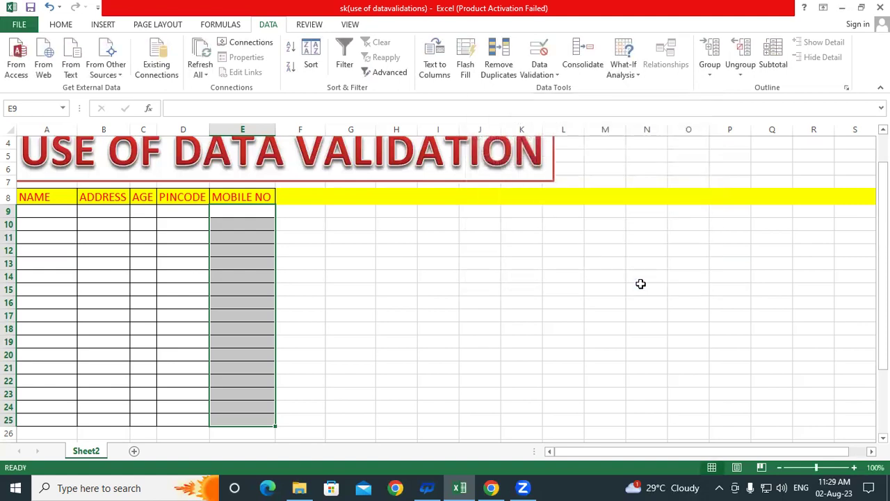
pyautogui.click(254, 210)
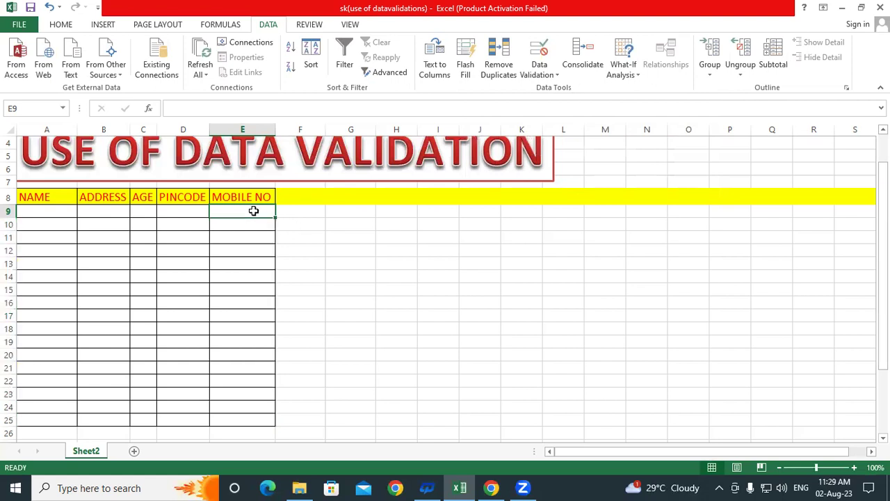
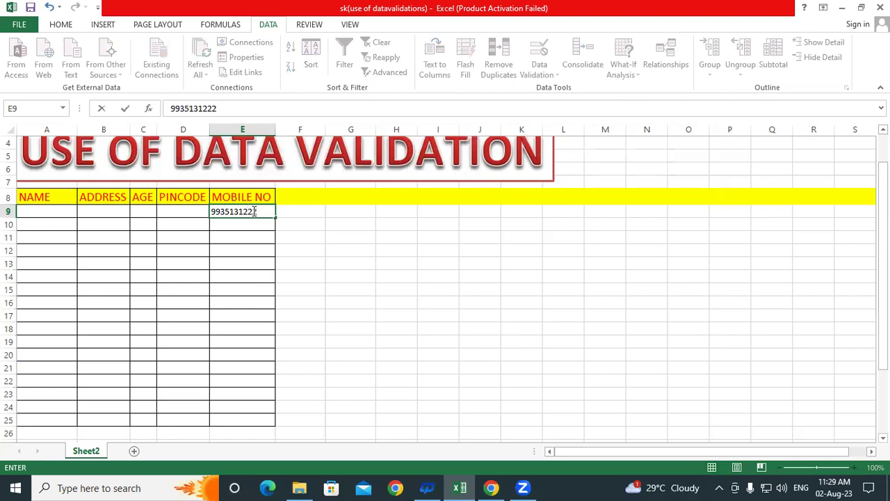
pyautogui.press('Return')
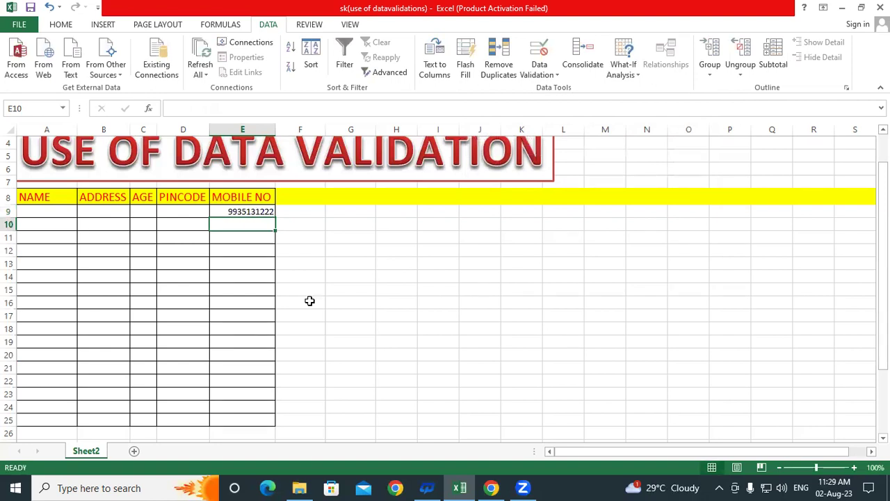
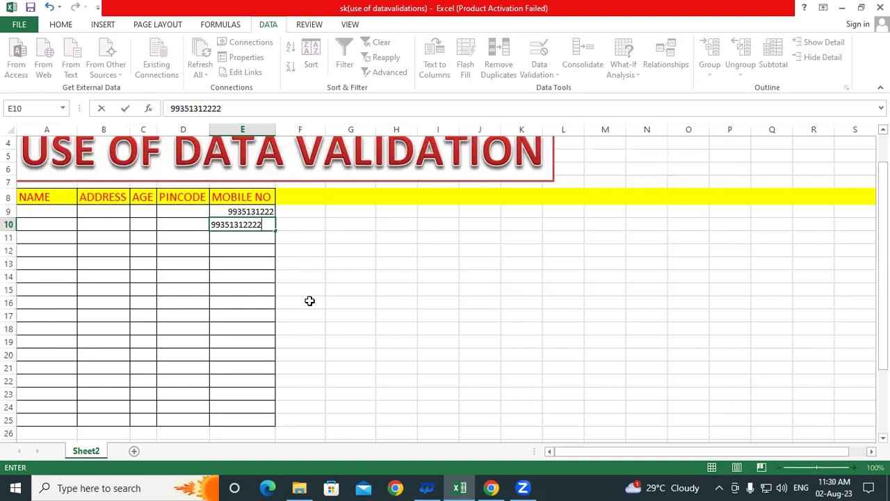
pyautogui.press('Return')
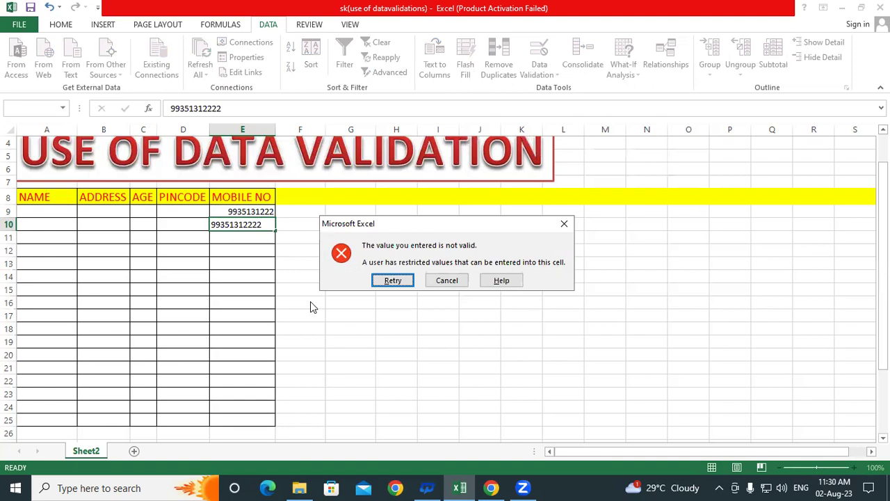
pyautogui.press('Return')
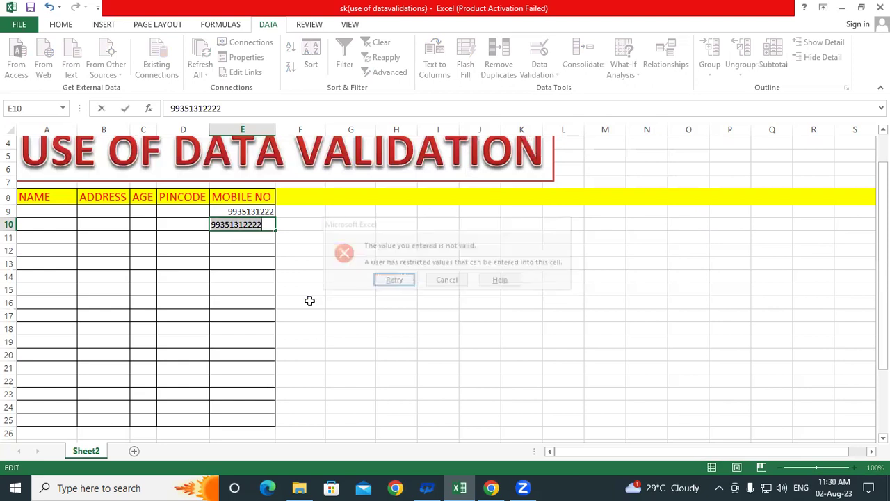
pyautogui.click(266, 224)
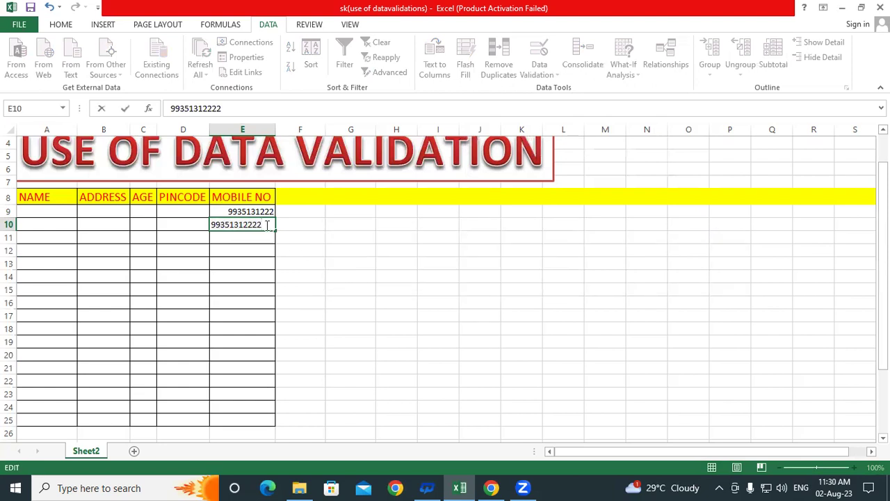
pyautogui.press('BackSpace')
pyautogui.press('Return')
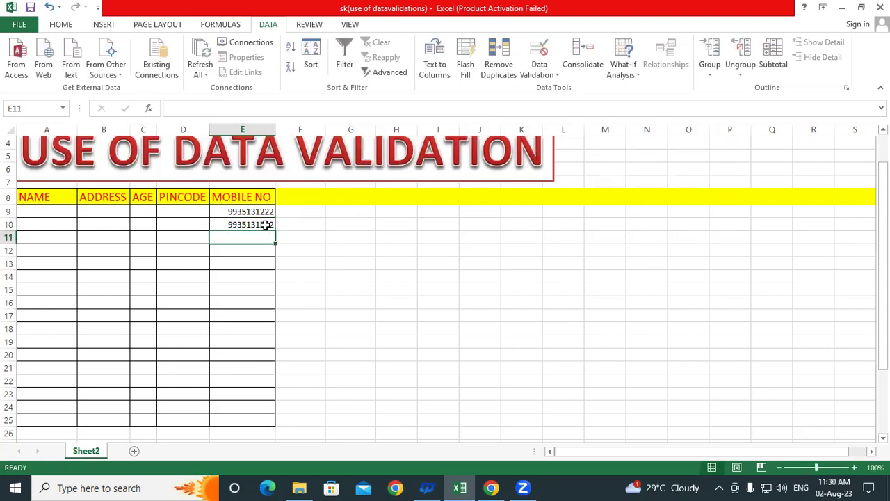
pyautogui.doubleClick(266, 225)
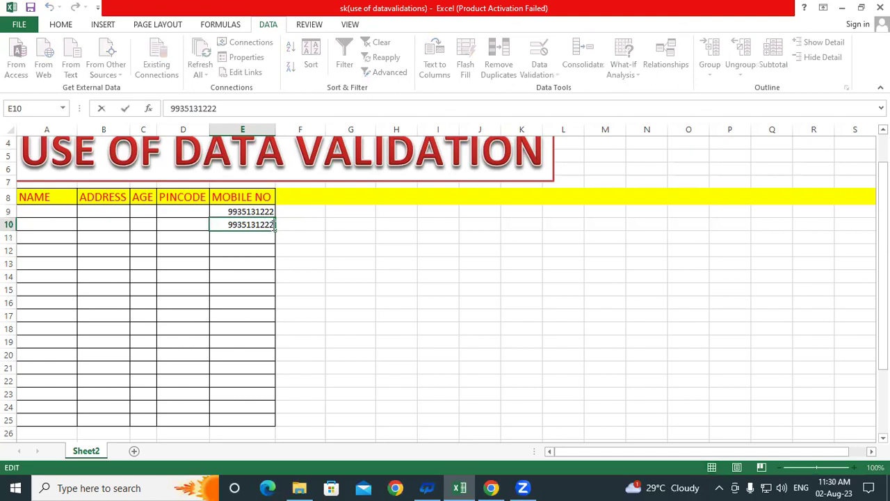
pyautogui.press('BackSpace')
pyautogui.press('Return')
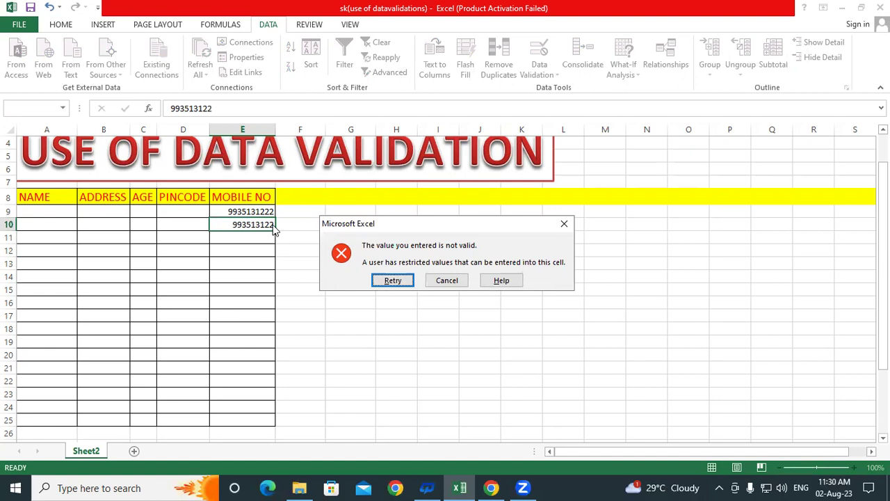
pyautogui.click(447, 280)
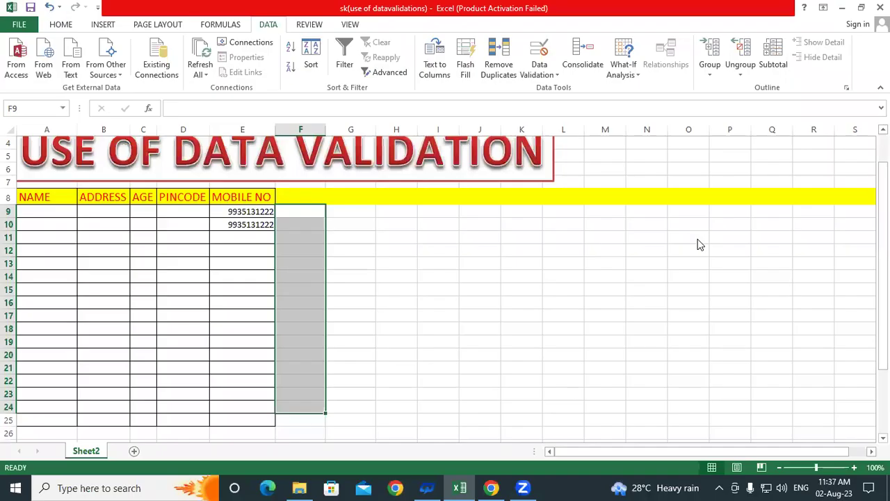
# - Select PINCODE cells D9:D25 and apply a text length equal to 6 validation rule
pyautogui.click(364, 259)
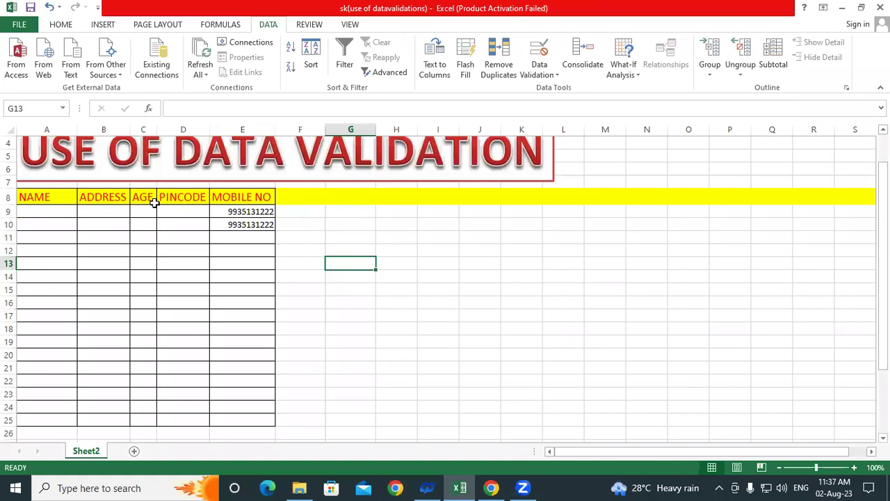
pyautogui.moveTo(167, 208); pyautogui.dragTo(193, 422)
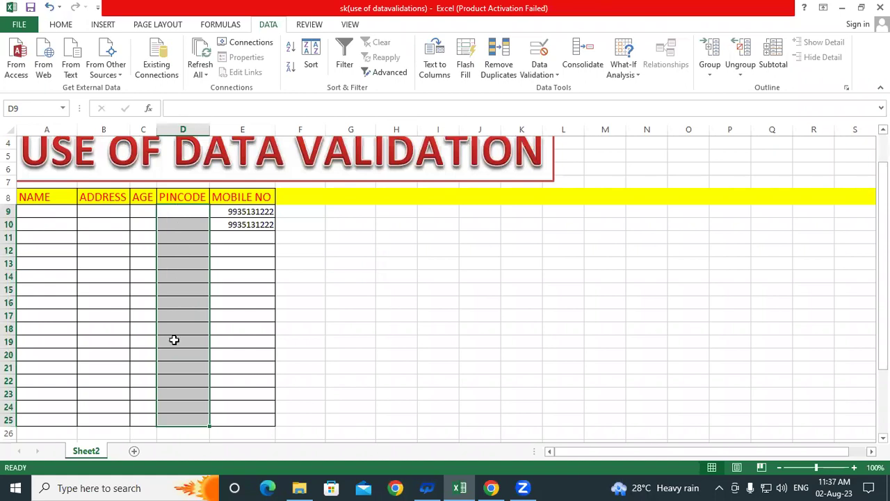
pyautogui.click(538, 54)
pyautogui.click(410, 179)
pyautogui.click(412, 235)
pyautogui.click(408, 202)
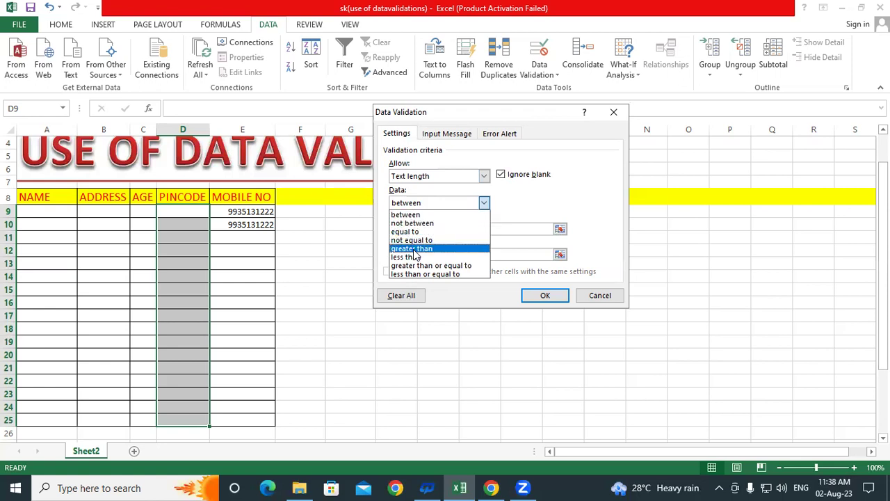
pyautogui.click(404, 232)
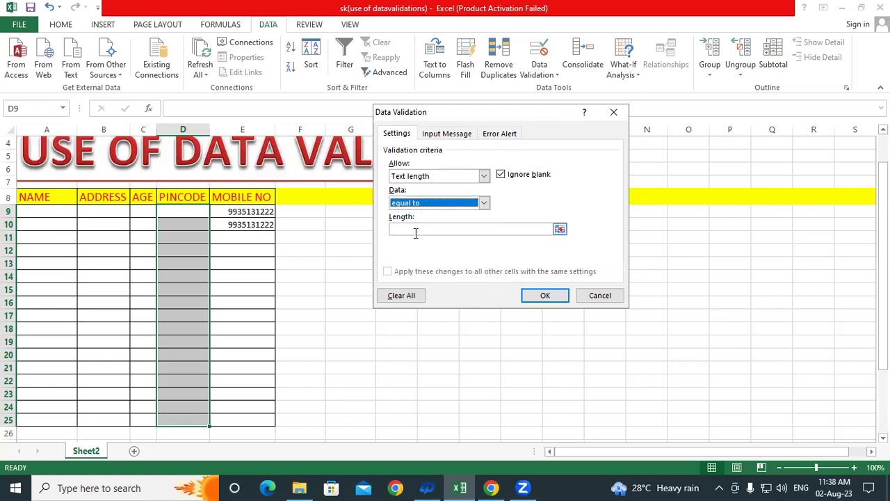
pyautogui.click(426, 230)
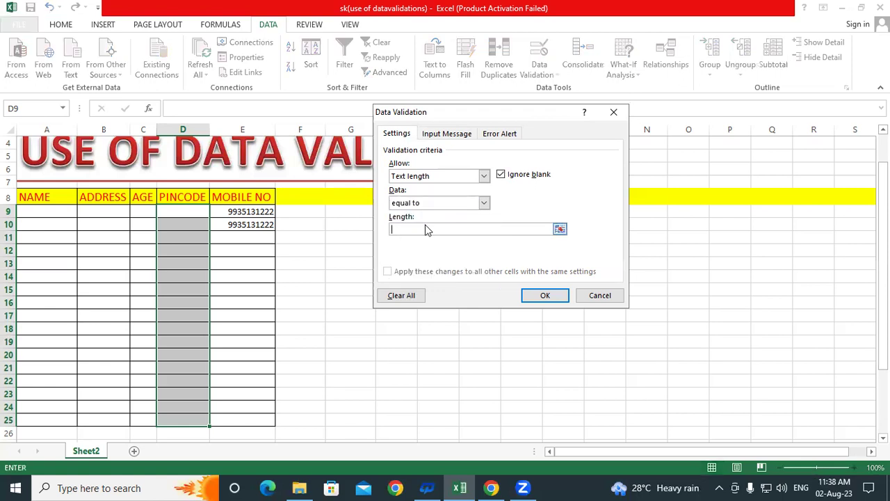
pyautogui.write('6')
pyautogui.click(539, 295)
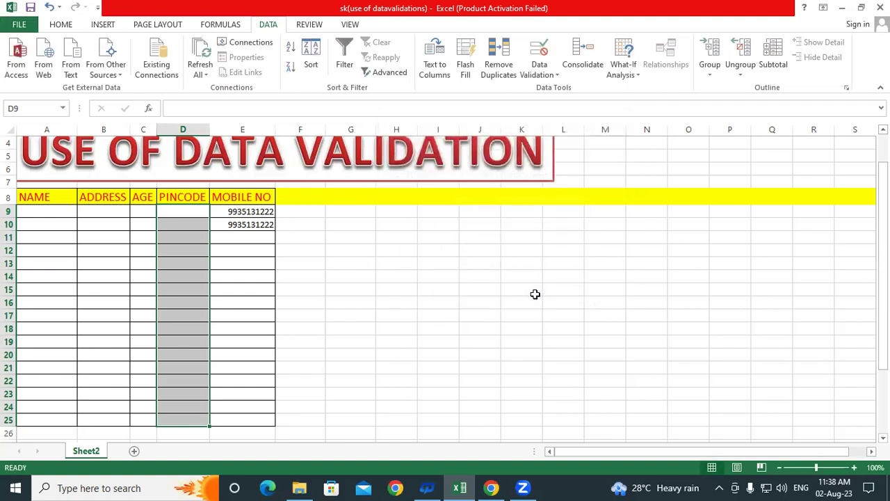
# - Enter pincode 274304 in D9
pyautogui.click(193, 210)
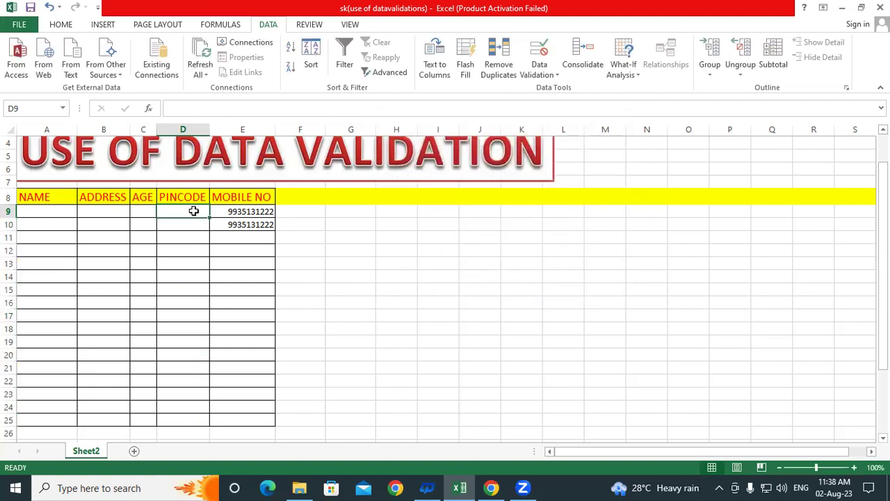
pyautogui.write('274')
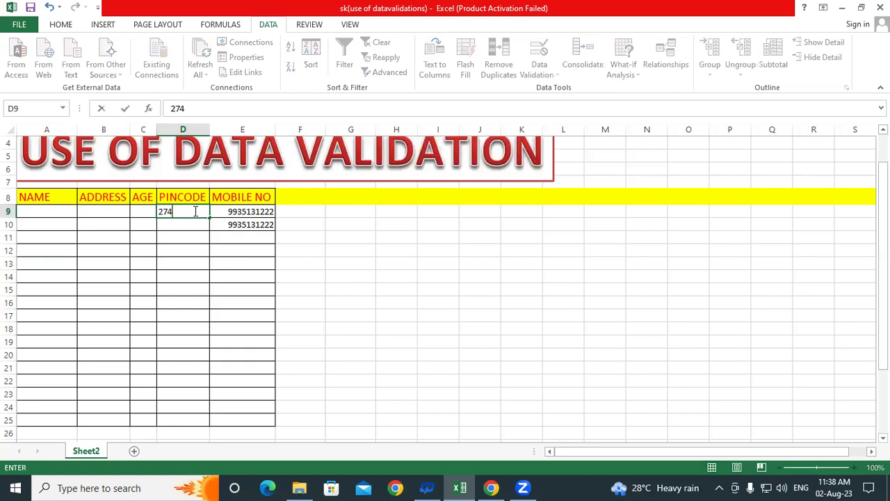
pyautogui.write('304')
pyautogui.press('Return')
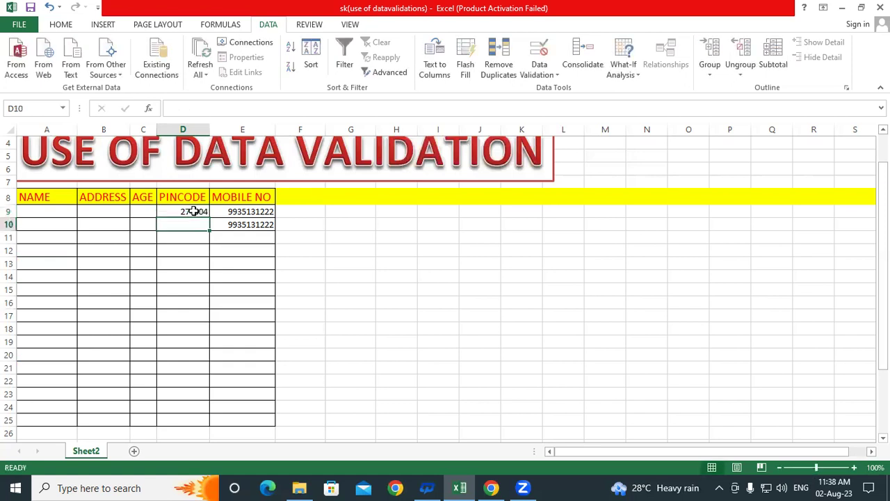
# - Confirm the 7-digit pincode 2743015 in D10 is rejected and discarded
pyautogui.write('2743')
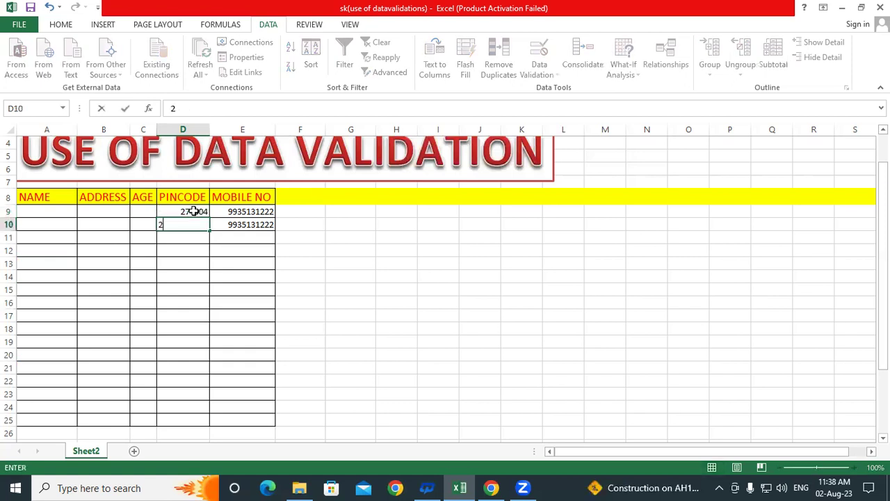
pyautogui.write('015')
pyautogui.press('Return')
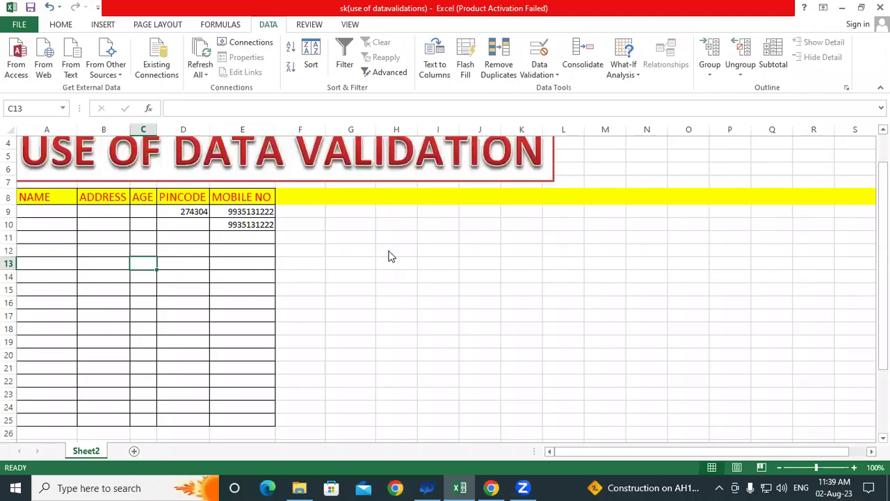
pyautogui.click(315, 239)
pyautogui.click(394, 248)
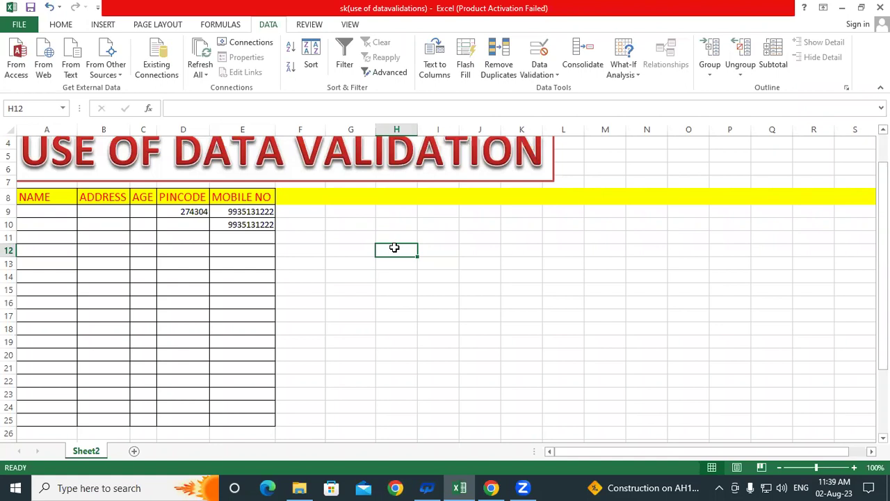
pyautogui.click(355, 340)
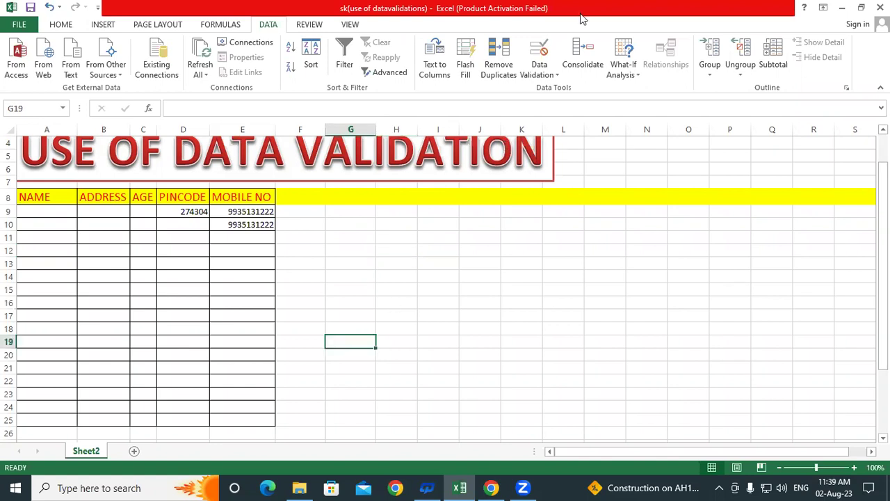
pyautogui.click(539, 50)
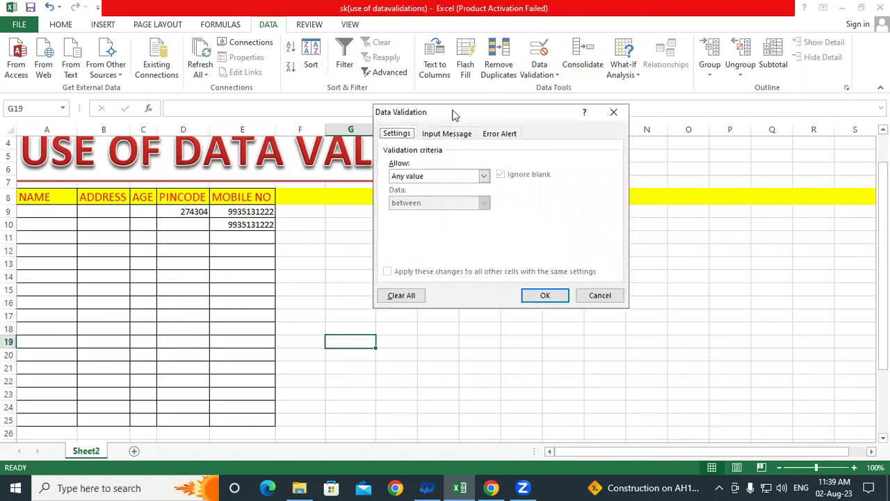
pyautogui.moveTo(574, 110); pyautogui.dragTo(691, 94)
pyautogui.click(553, 158)
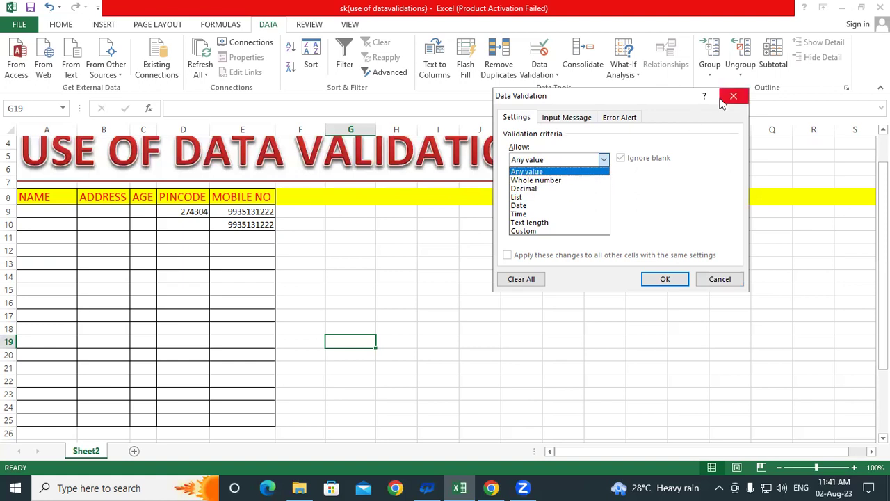
pyautogui.click(720, 281)
pyautogui.press('Up')
pyautogui.press('Up')
pyautogui.press('Up')
pyautogui.press('Up')
pyautogui.press('Up')
# - Select the G10:G25 range, then the block of AGE cells starting at C9
pyautogui.moveTo(359, 219); pyautogui.dragTo(339, 402)
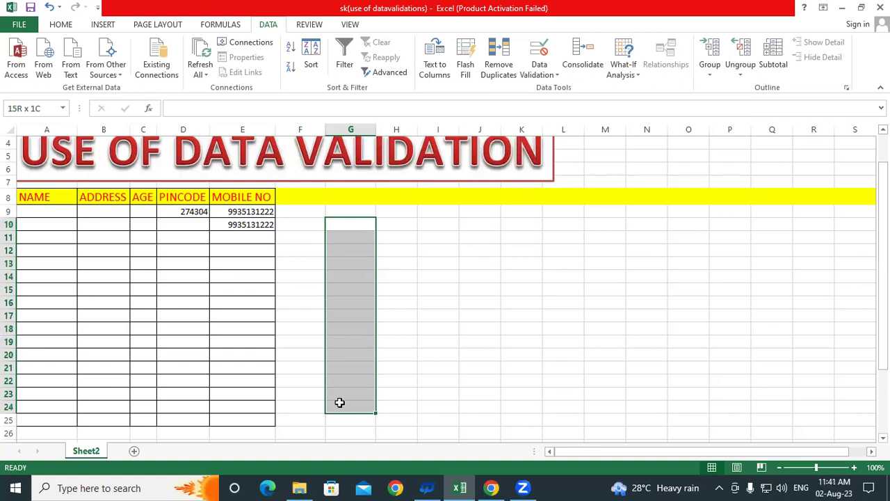
pyautogui.click(348, 223)
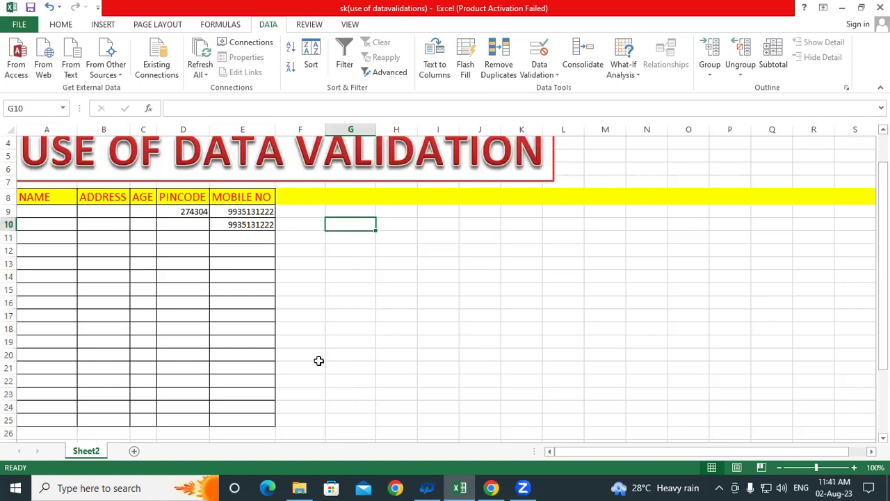
pyautogui.moveTo(351, 221); pyautogui.dragTo(347, 415)
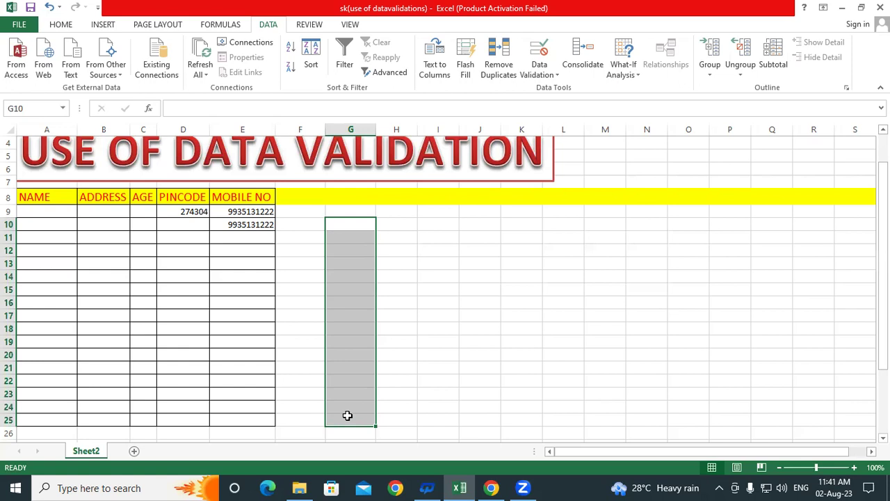
pyautogui.moveTo(145, 208); pyautogui.dragTo(139, 417)
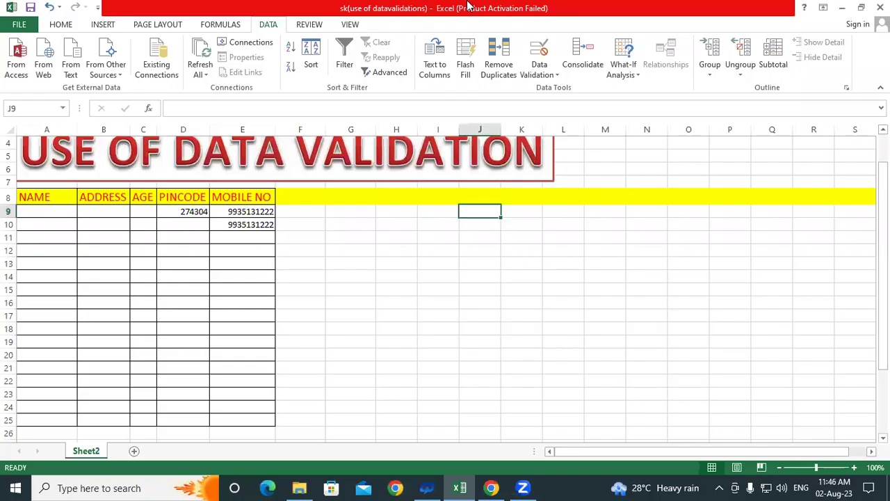
# - Select C9:C25 and apply a Whole number validation between minimum 18 and maximum 30
pyautogui.click(143, 218)
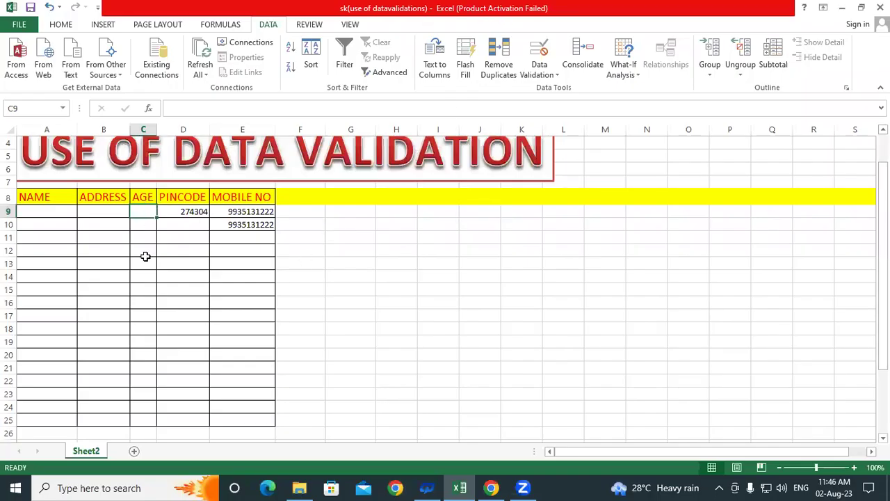
pyautogui.click(449, 278)
pyautogui.moveTo(142, 211); pyautogui.dragTo(147, 422)
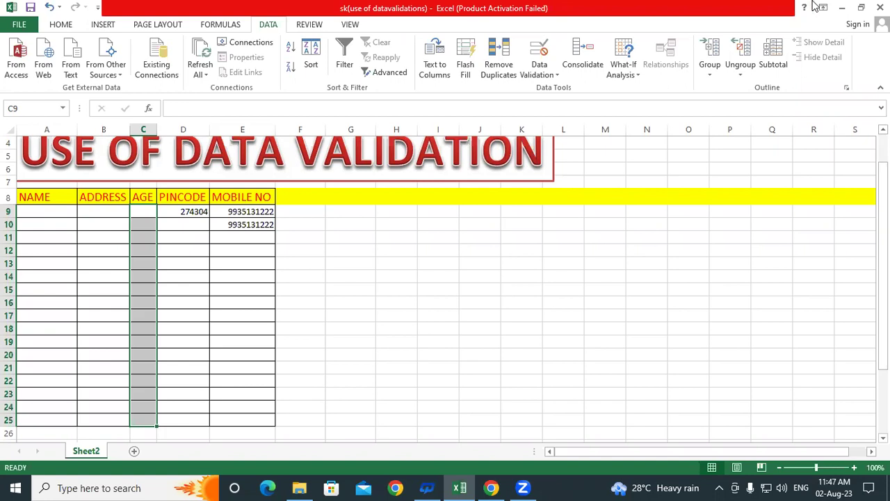
pyautogui.click(535, 54)
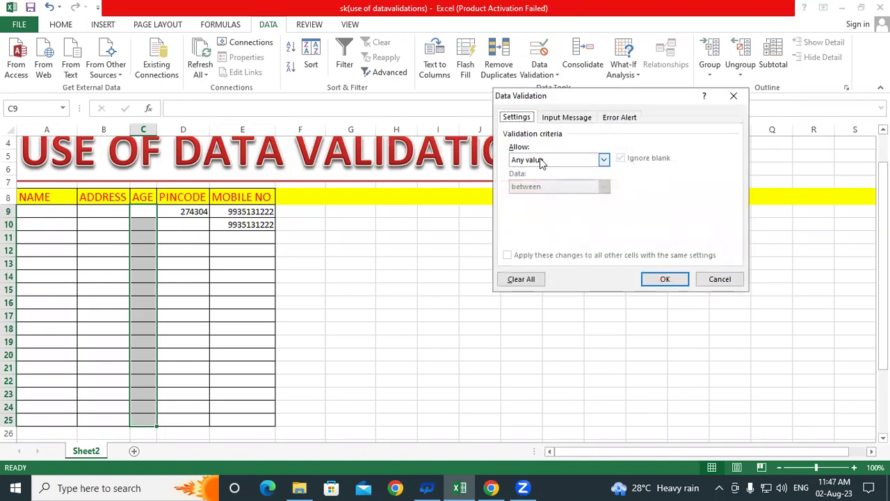
pyautogui.click(603, 159)
pyautogui.click(537, 181)
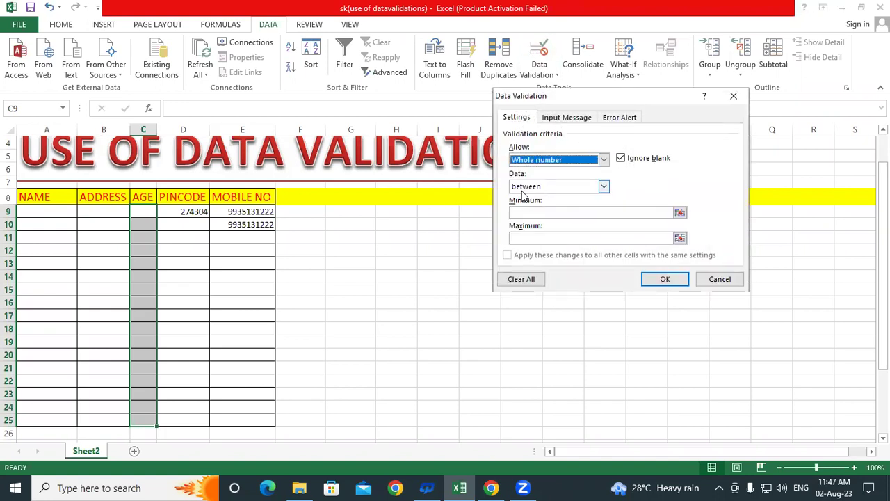
pyautogui.click(528, 211)
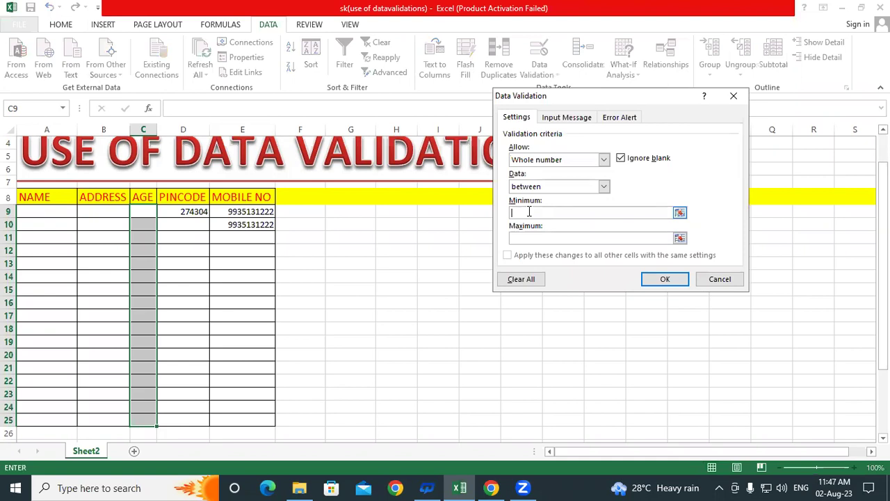
pyautogui.write('18')
pyautogui.click(518, 238)
pyautogui.write('30')
pyautogui.click(659, 278)
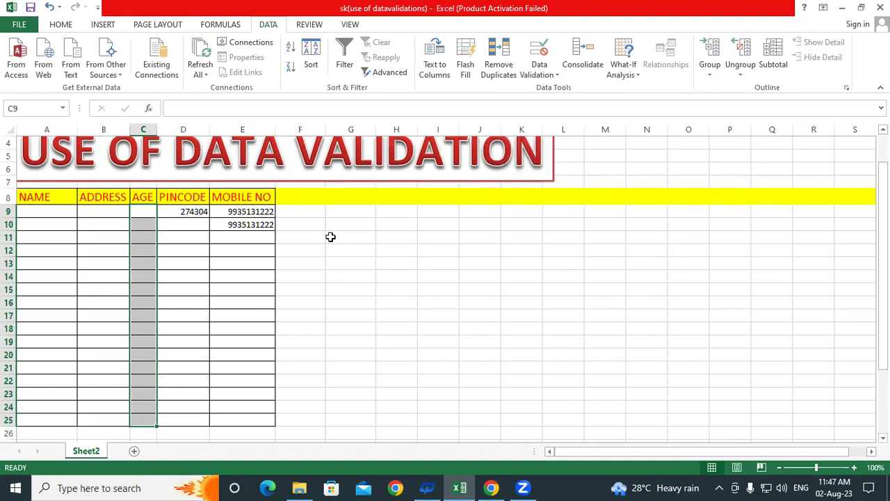
# - Fill the NAME and ADDRESS cells of row 9 with a sample person's name and town
pyautogui.click(152, 209)
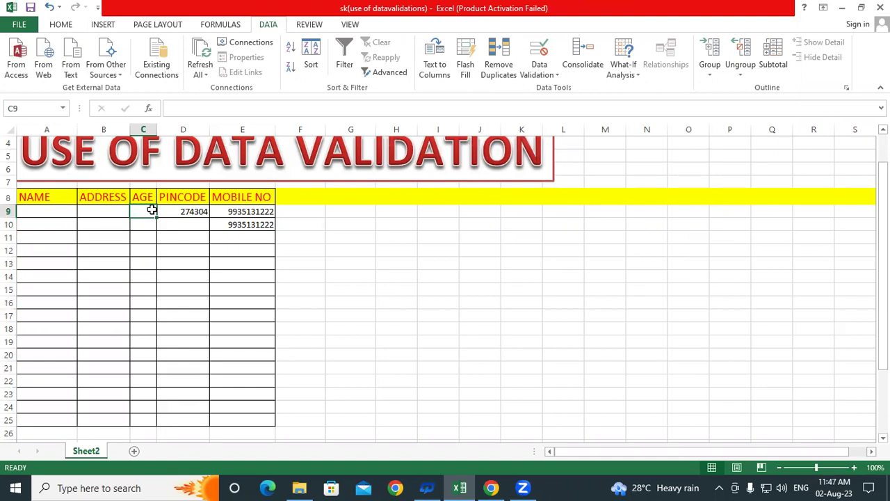
pyautogui.write('17')
pyautogui.press('BackSpace')
pyautogui.press('BackSpace')
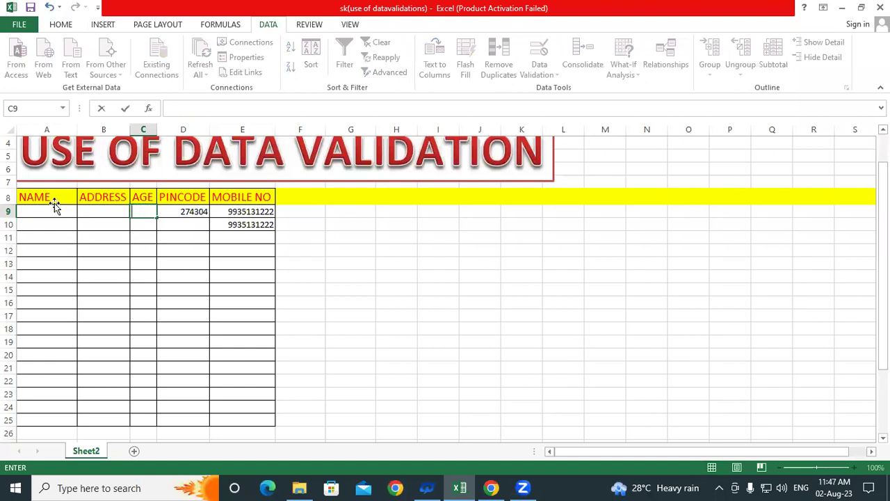
pyautogui.click(54, 203)
pyautogui.click(53, 209)
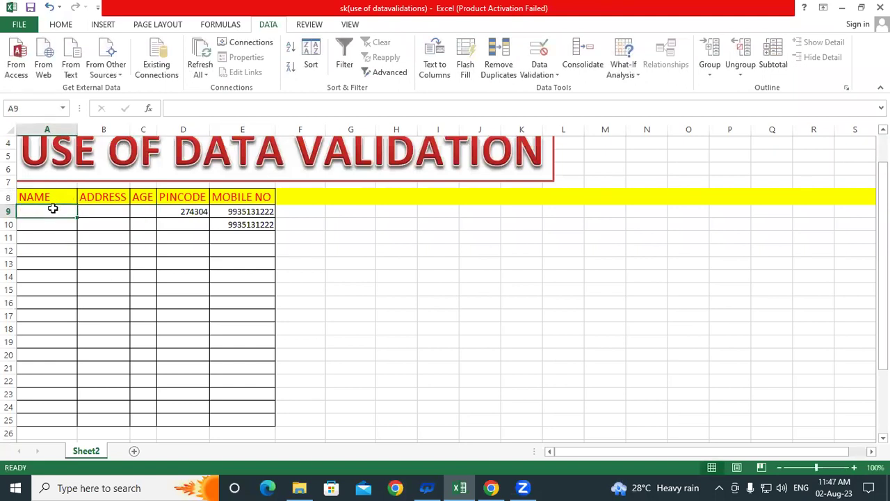
pyautogui.write('r')
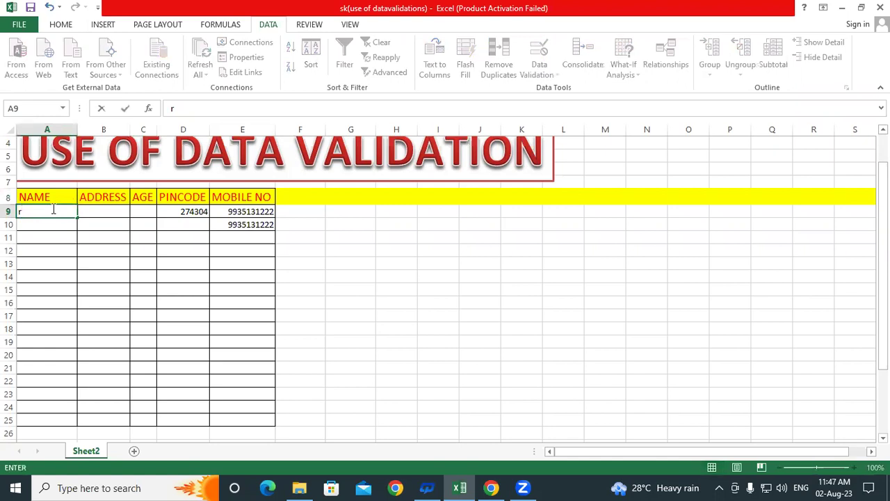
pyautogui.write('ahul')
pyautogui.press('BackSpace')
pyautogui.press('BackSpace')
pyautogui.press('BackSpace')
pyautogui.press('BackSpace')
pyautogui.press('BackSpace')
pyautogui.write('Rahul')
pyautogui.press('Tab')
pyautogui.write('P')
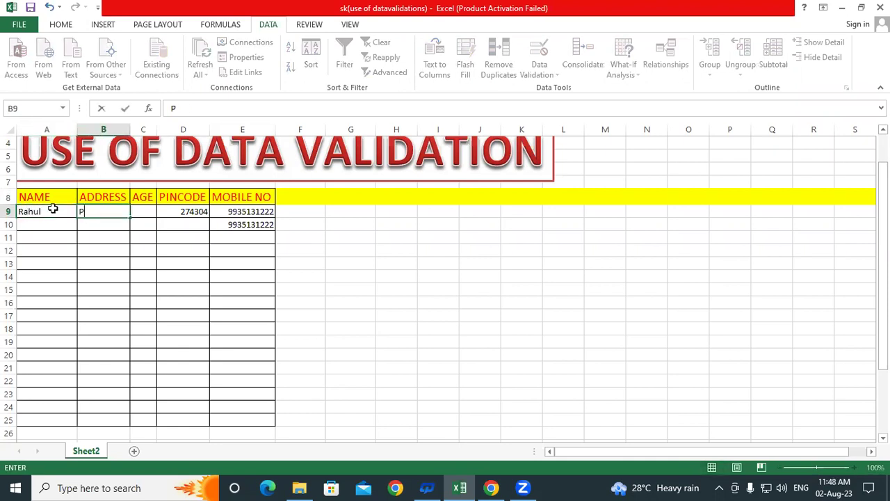
pyautogui.write('adrauna')
pyautogui.press('Tab')
# - Try age 17 in C9, see it rejected, and enter 18 instead
pyautogui.write('17')
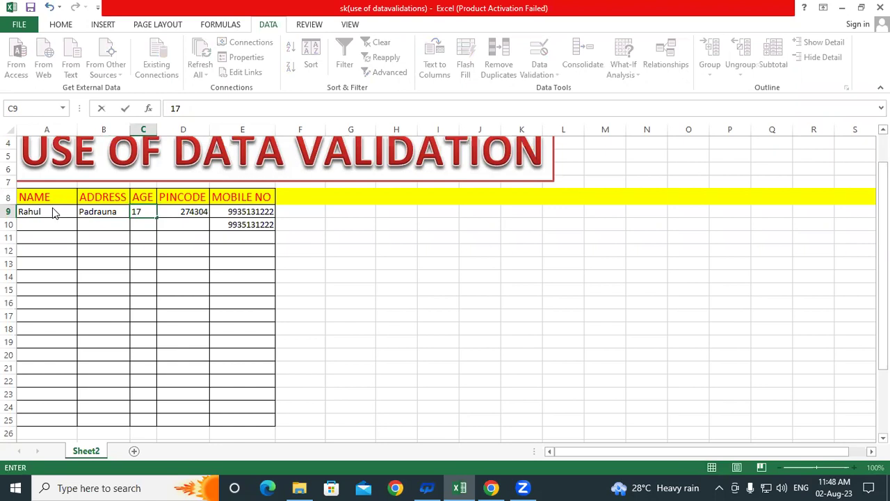
pyautogui.press('Return')
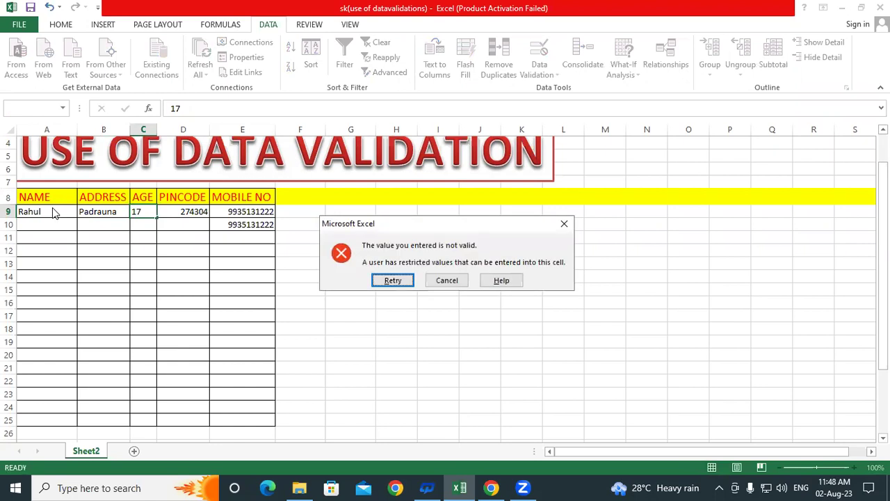
pyautogui.press('Return')
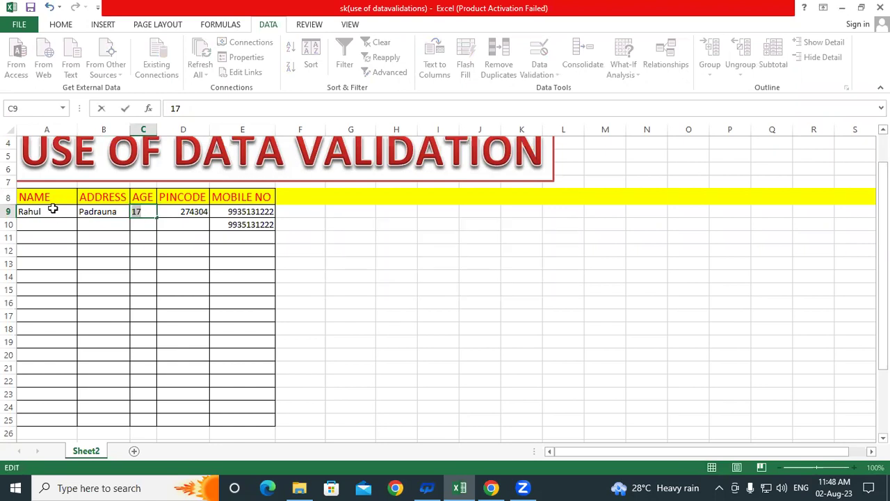
pyautogui.write('18')
pyautogui.press('Return')
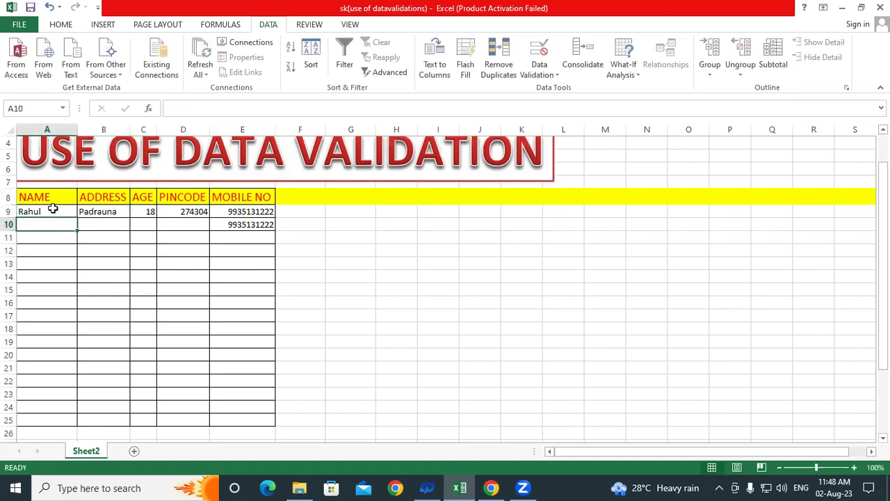
# - Enter the second record in row 10 with a sample name, address and age 30
pyautogui.write('Mohan')
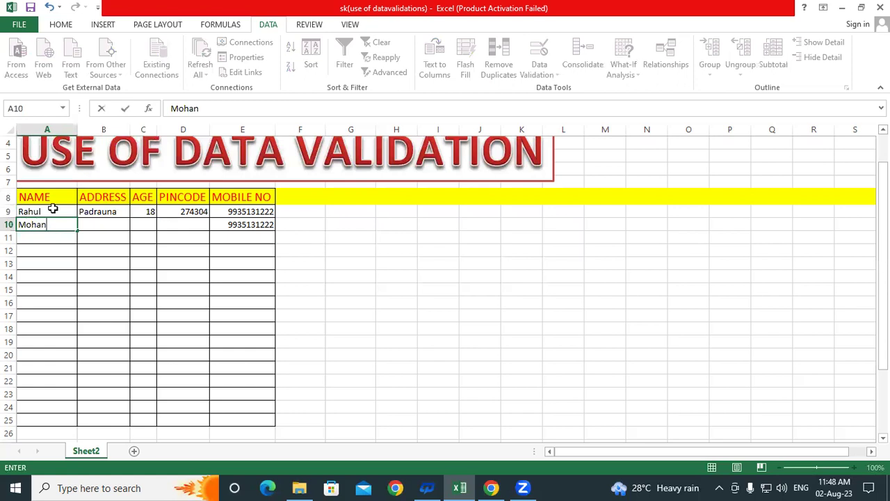
pyautogui.press('Tab')
pyautogui.write('Kasia')
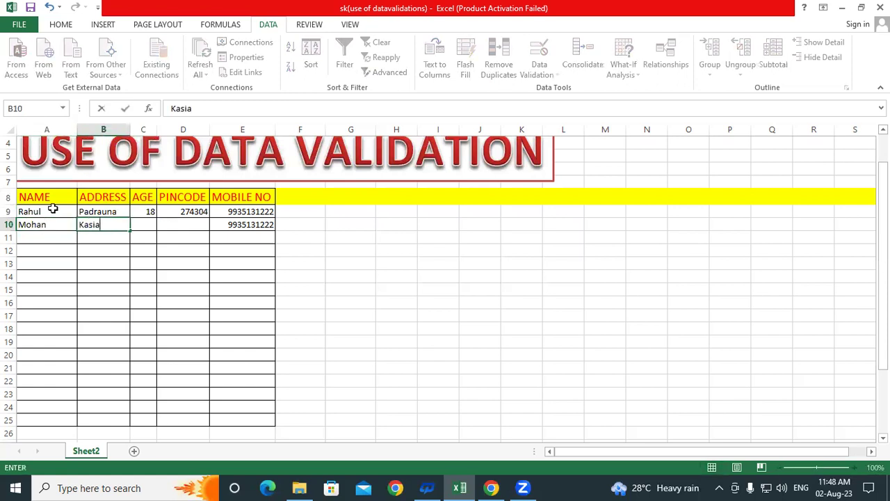
pyautogui.press('Tab')
pyautogui.write('30')
pyautogui.press('Return')
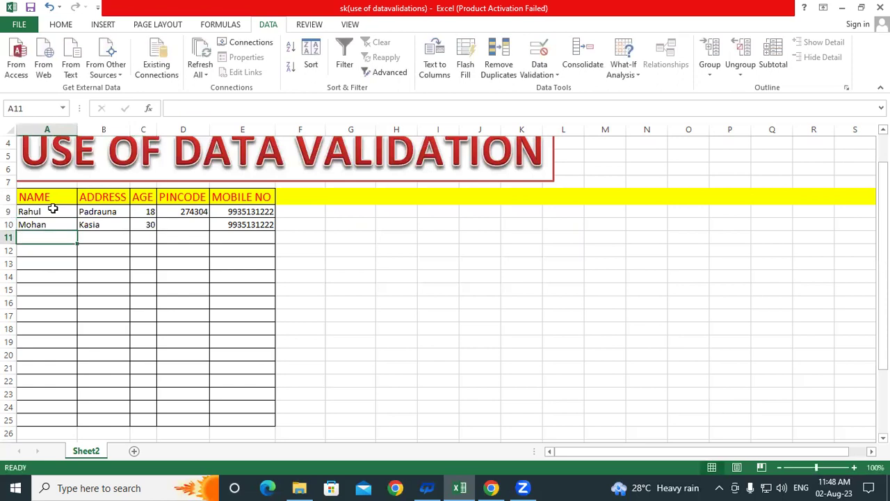
# - Test age 35 in C10 and retry after it is rejected
pyautogui.press('Up')
pyautogui.press('Right')
pyautogui.press('Right')
pyautogui.press('Right')
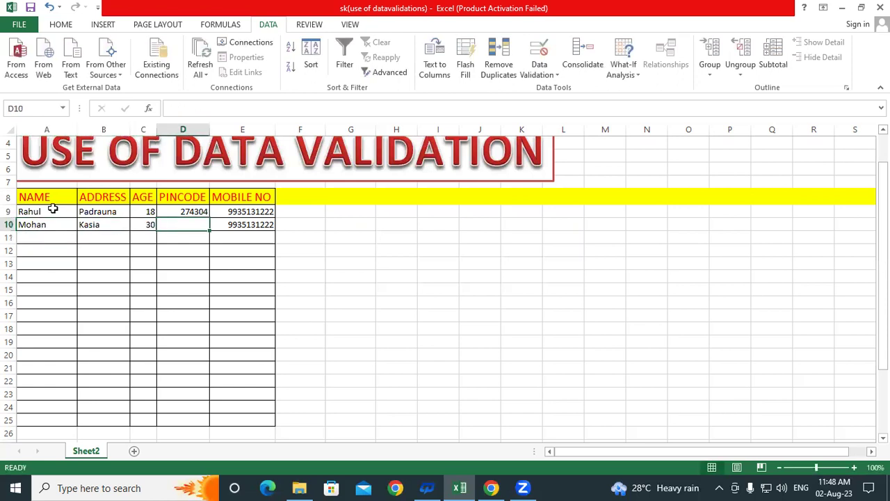
pyautogui.press('Left')
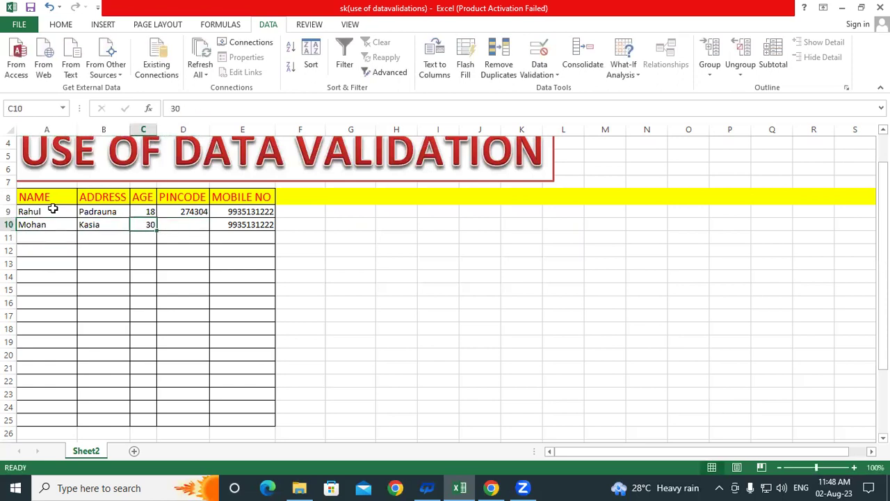
pyautogui.write('35')
pyautogui.press('Return')
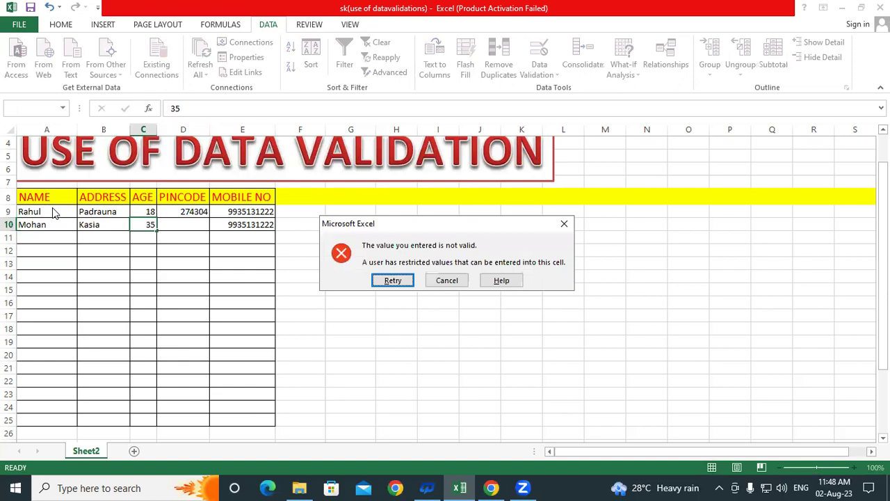
pyautogui.press('Return')
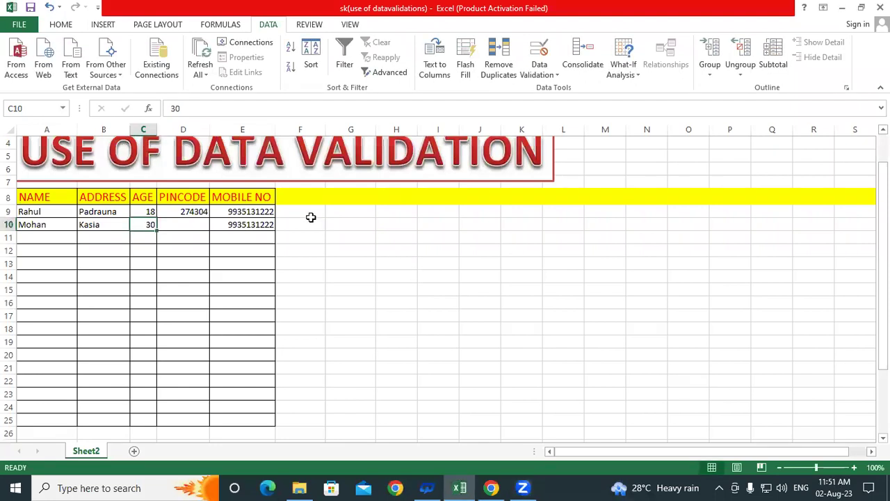
# - Move through the AGE cells to the empty cell C11 below the second record
pyautogui.click(299, 198)
pyautogui.click(298, 210)
pyautogui.moveTo(303, 256); pyautogui.dragTo(302, 435)
pyautogui.click(139, 211)
pyautogui.click(141, 227)
pyautogui.click(141, 239)
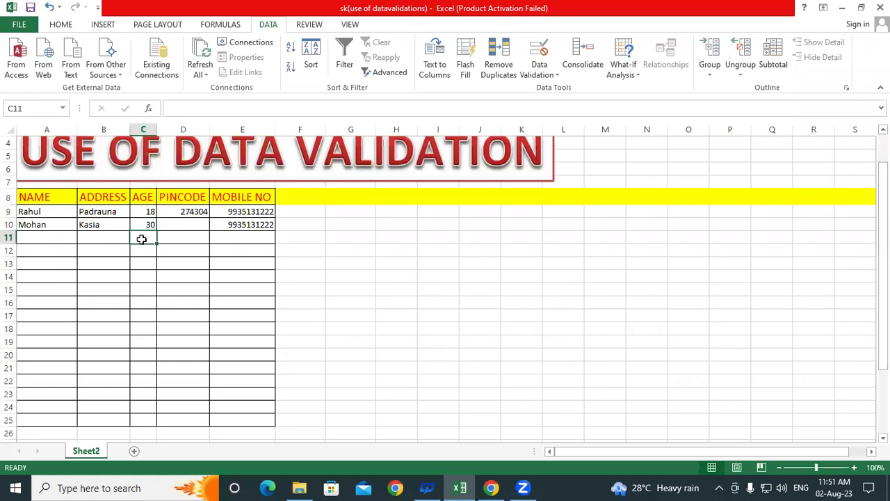
# - Try decimal age 20.5 in C11, cancel it after the error, then select empty column G cells
pyautogui.write('20.5')
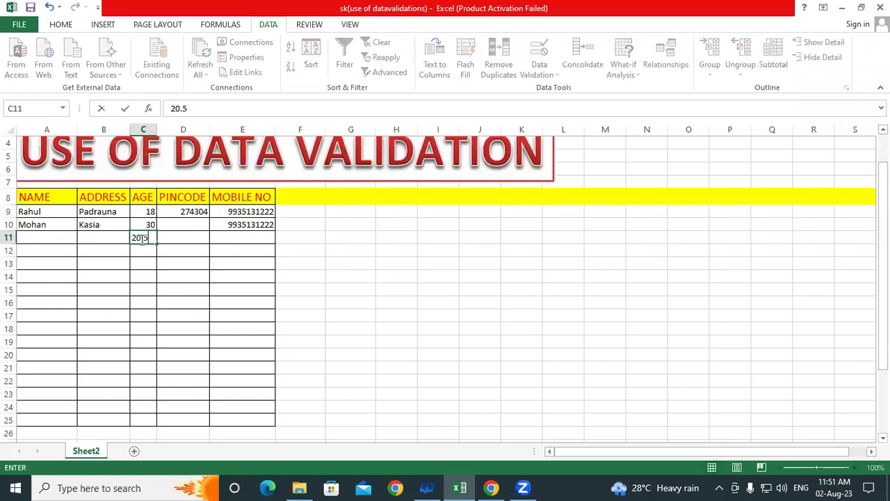
pyautogui.press('Return')
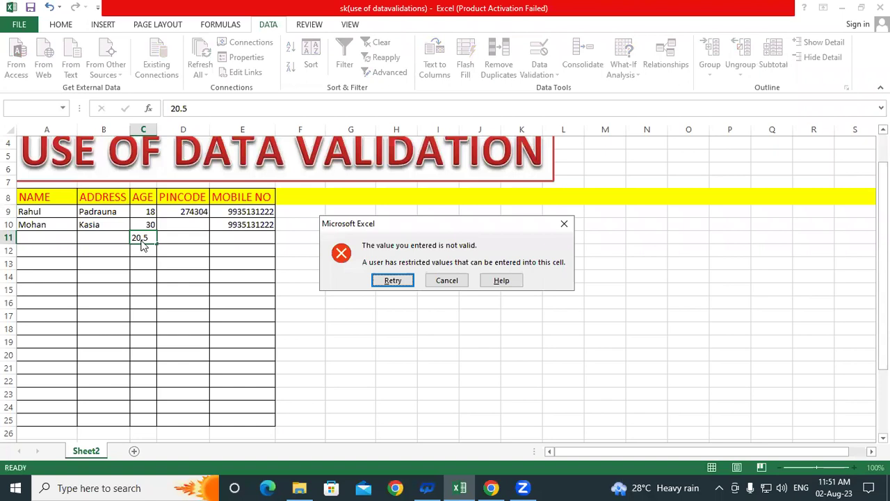
pyautogui.press('Return')
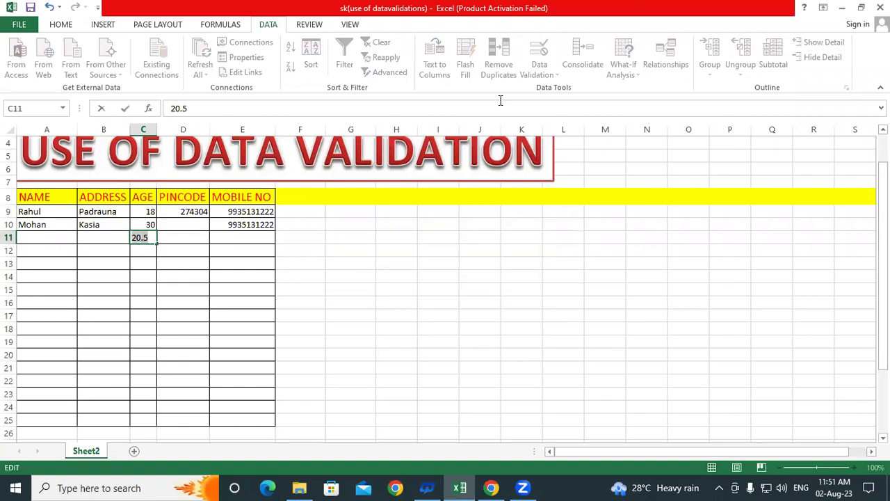
pyautogui.press('Return')
pyautogui.click(440, 284)
pyautogui.click(352, 275)
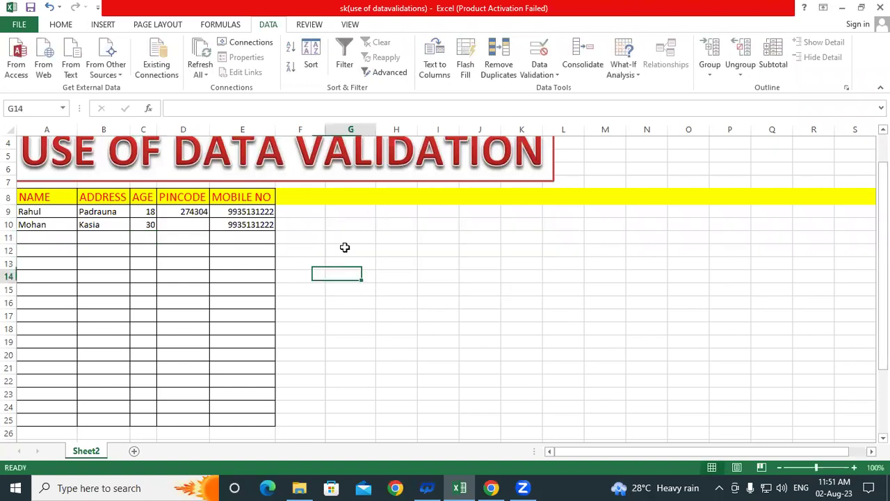
pyautogui.moveTo(346, 212); pyautogui.dragTo(349, 397)
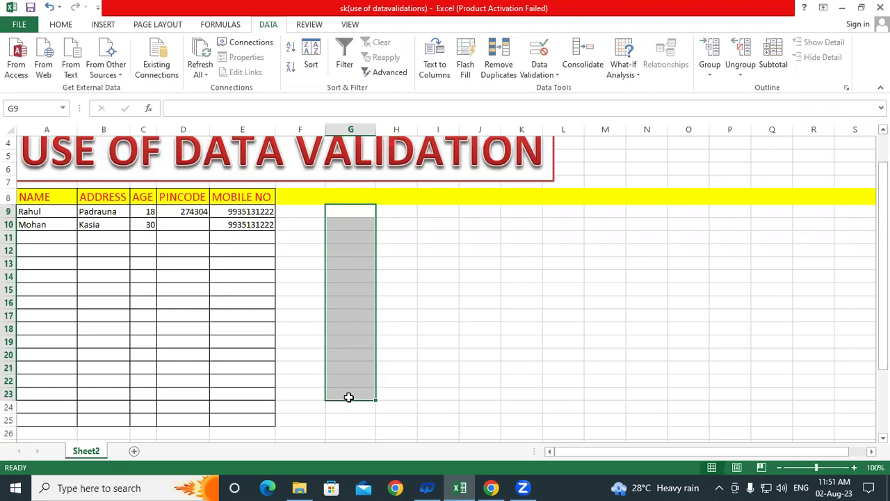
# - Select G9:G22 and allow only decimals between 10.5 and 50.5
pyautogui.click(430, 330)
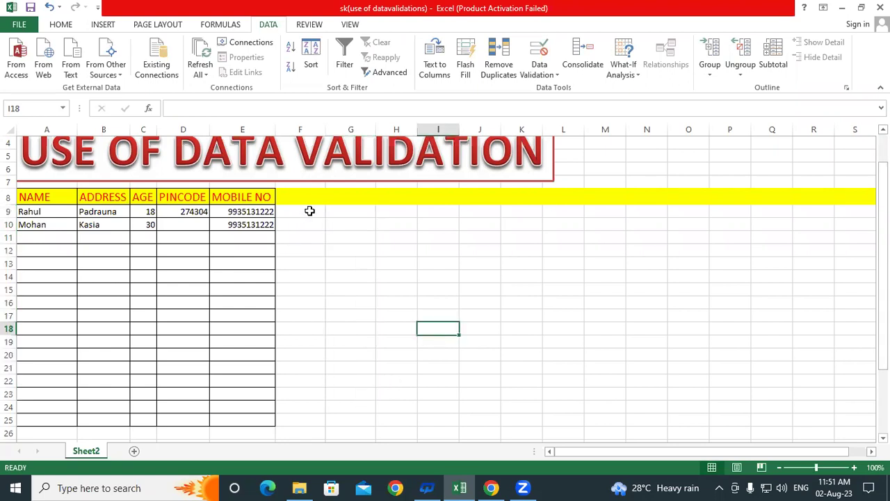
pyautogui.moveTo(351, 211); pyautogui.dragTo(357, 382)
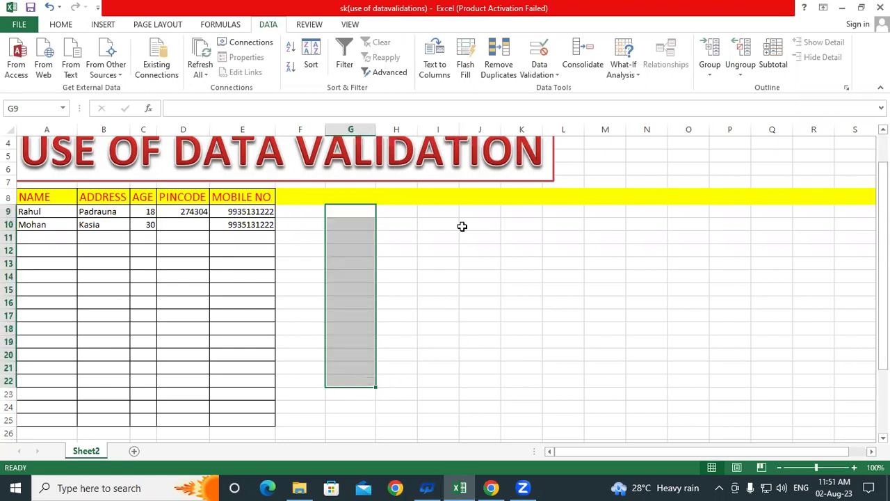
pyautogui.click(540, 59)
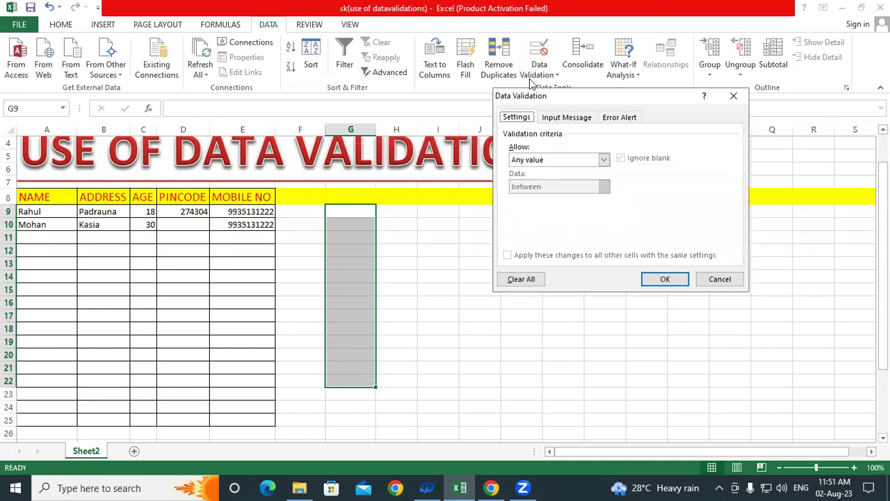
pyautogui.click(527, 159)
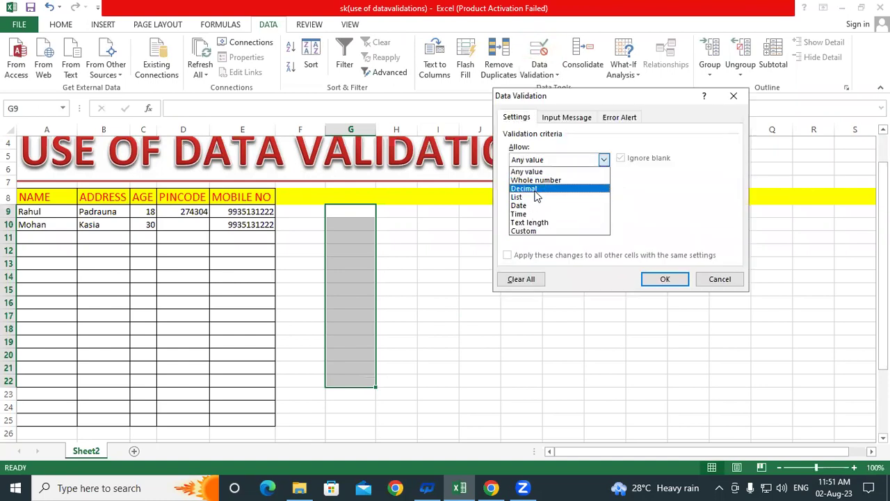
pyautogui.click(526, 189)
pyautogui.click(526, 214)
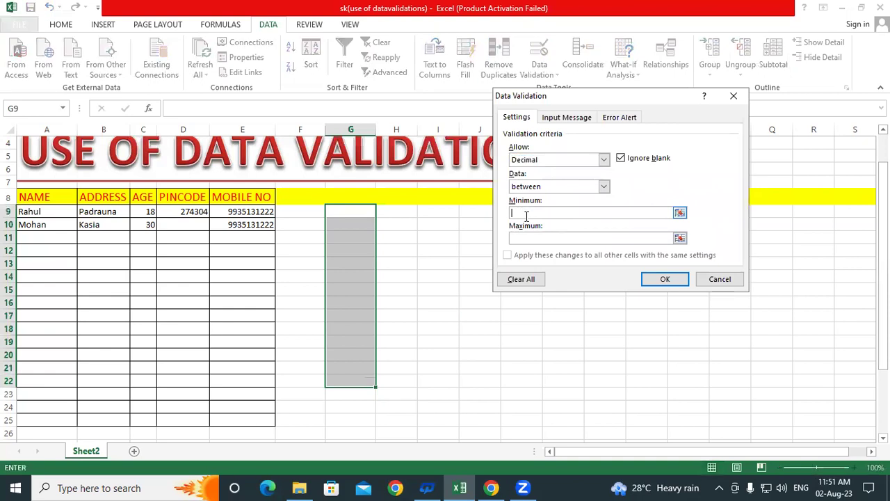
pyautogui.write('10.5')
pyautogui.click(525, 237)
pyautogui.write('50.5')
pyautogui.click(659, 279)
# - In G10, have rt and 10 rejected, then enter the accepted value 10.5
pyautogui.click(405, 281)
pyautogui.click(364, 225)
pyautogui.write('rt')
pyautogui.press('Return')
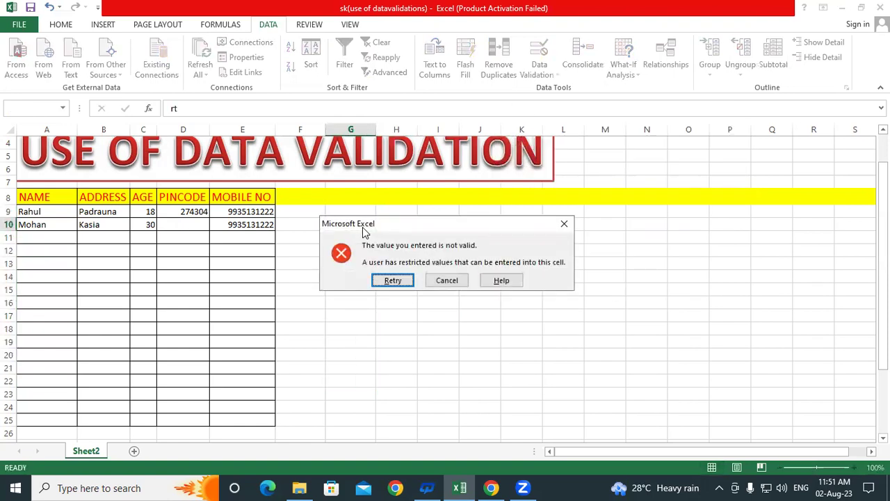
pyautogui.press('Return')
pyautogui.write('10')
pyautogui.press('Return')
pyautogui.press('Return')
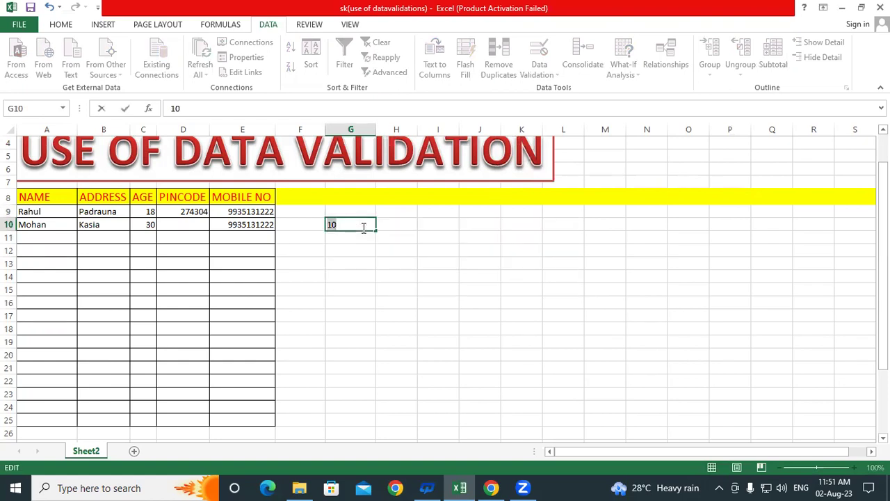
pyautogui.press('Return')
pyautogui.press('Return')
pyautogui.write('10.5')
pyautogui.press('Return')
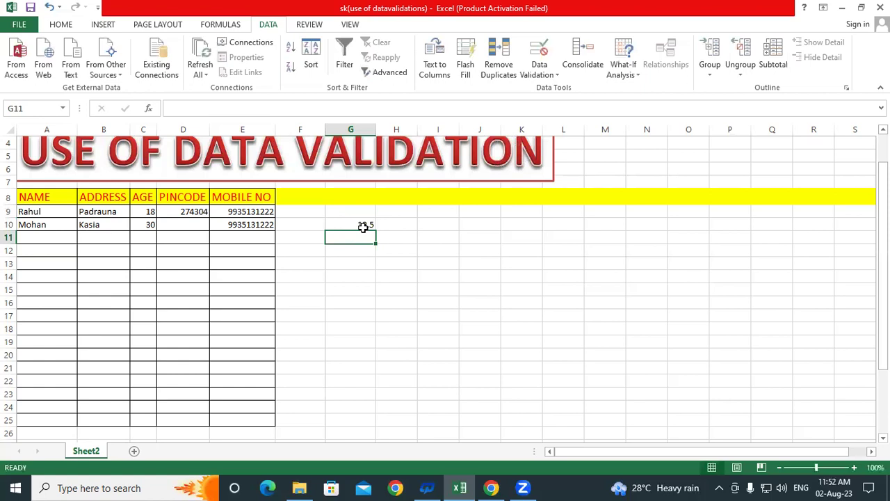
pyautogui.click(393, 291)
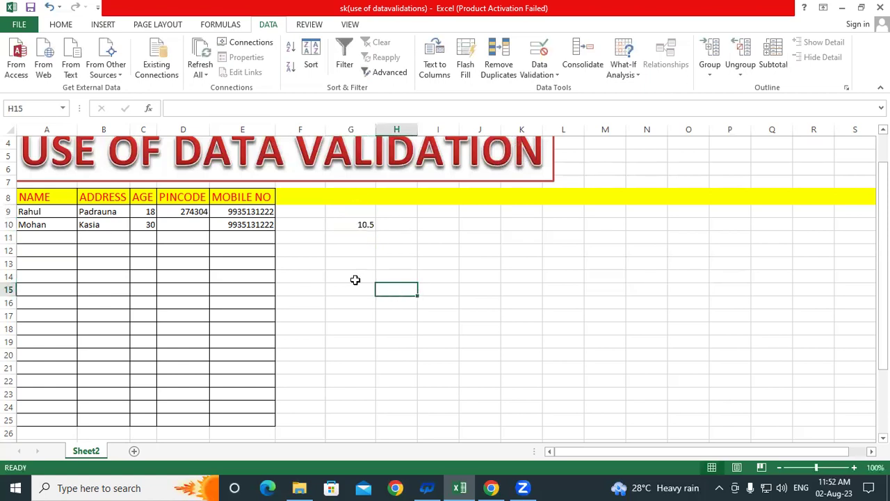
pyautogui.click(394, 343)
pyautogui.click(358, 251)
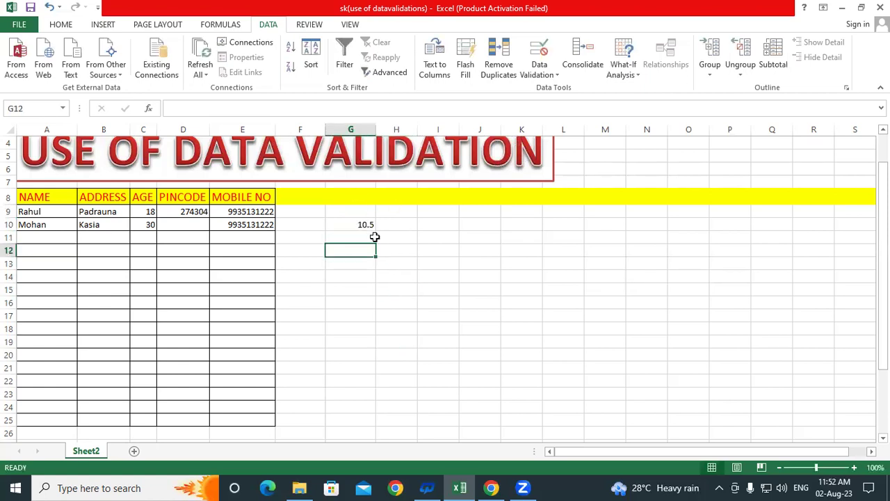
pyautogui.click(522, 250)
pyautogui.click(539, 52)
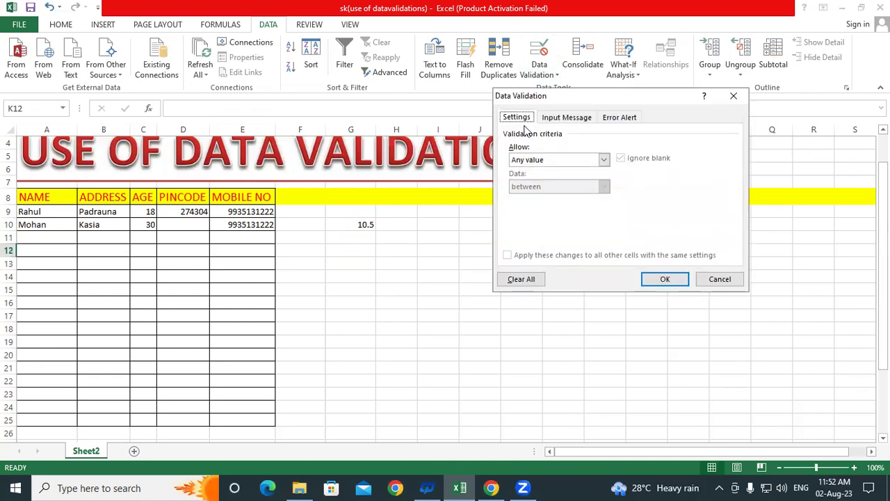
pyautogui.click(529, 159)
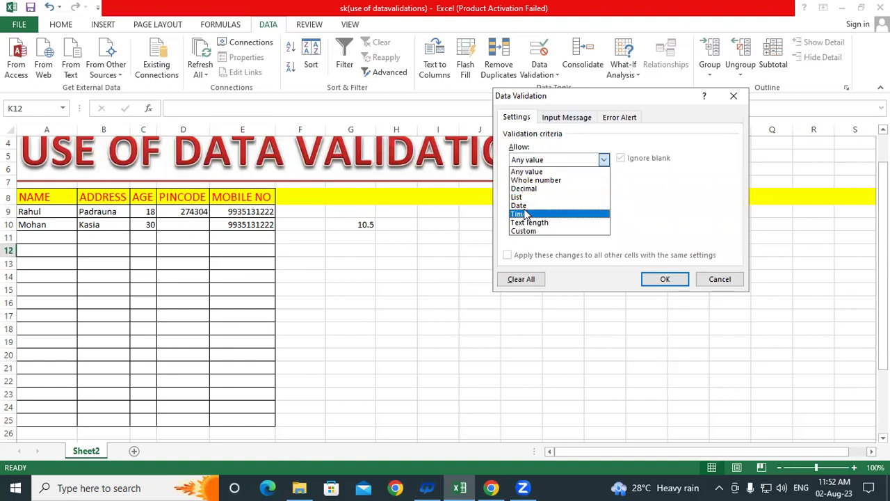
pyautogui.click(742, 101)
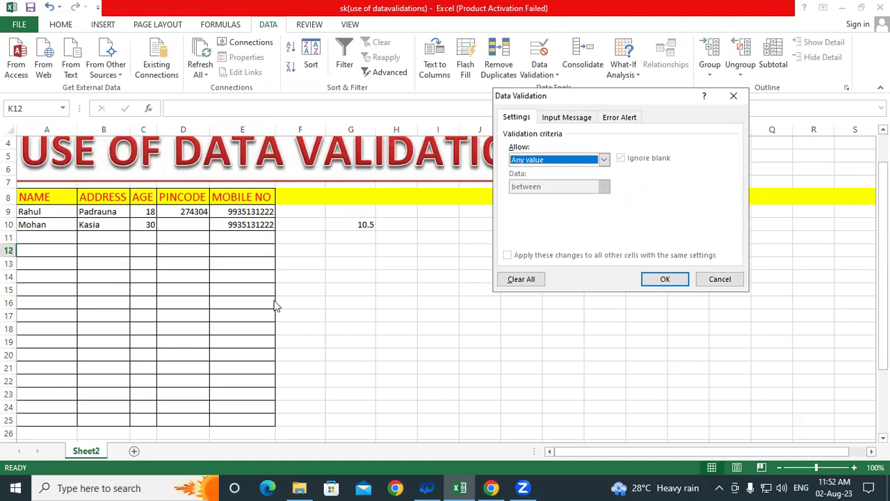
pyautogui.click(718, 280)
pyautogui.click(491, 321)
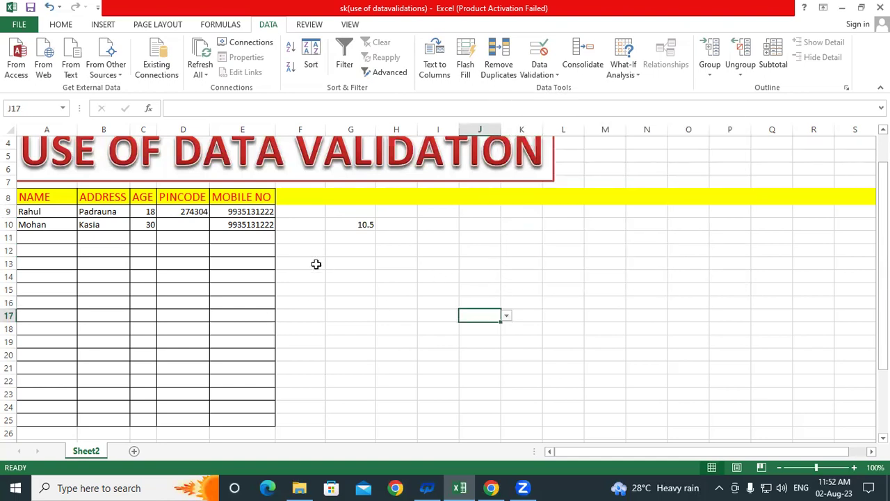
pyautogui.click(318, 264)
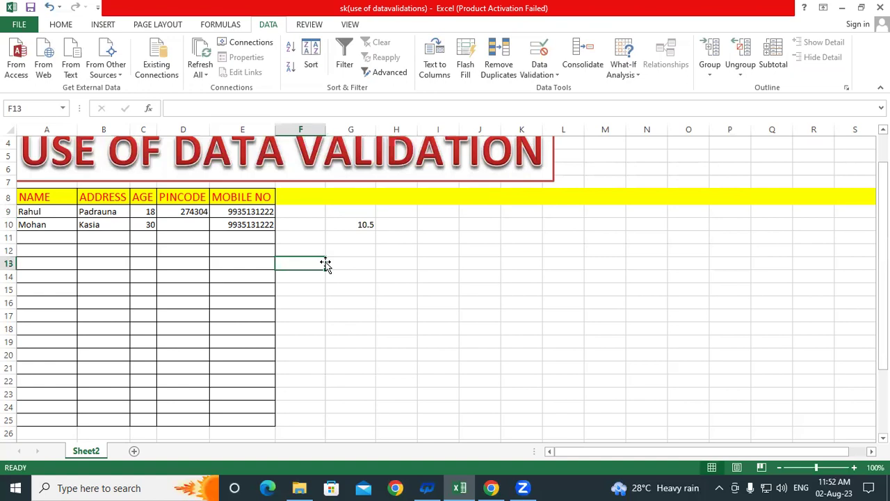
# - Enter the headings Date in F8 and Time in G8
pyautogui.click(303, 196)
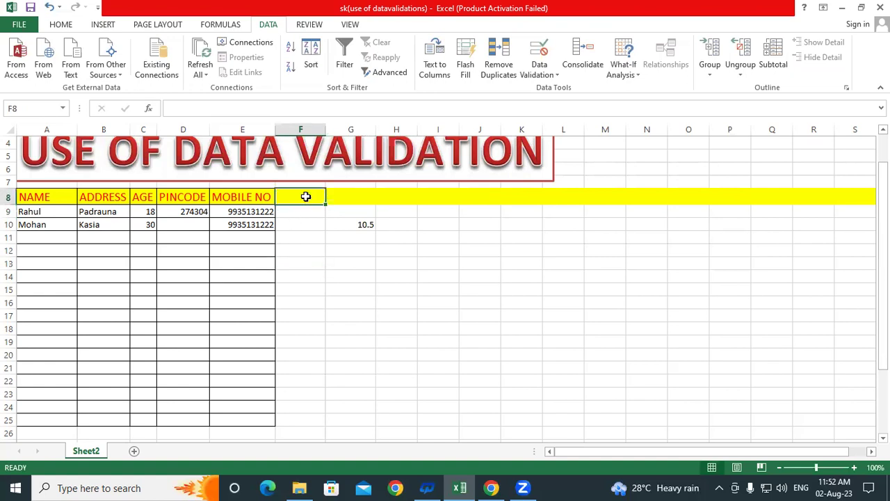
pyautogui.write('Daa')
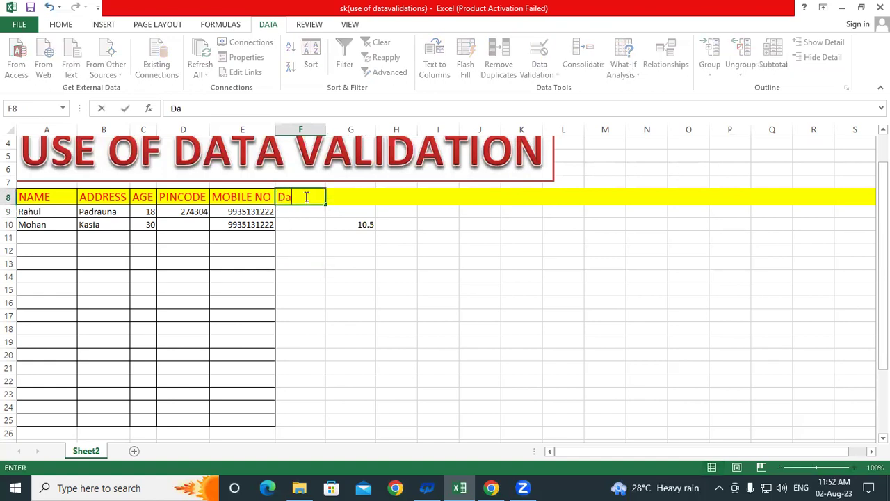
pyautogui.press('BackSpace')
pyautogui.write('te')
pyautogui.press('Tab')
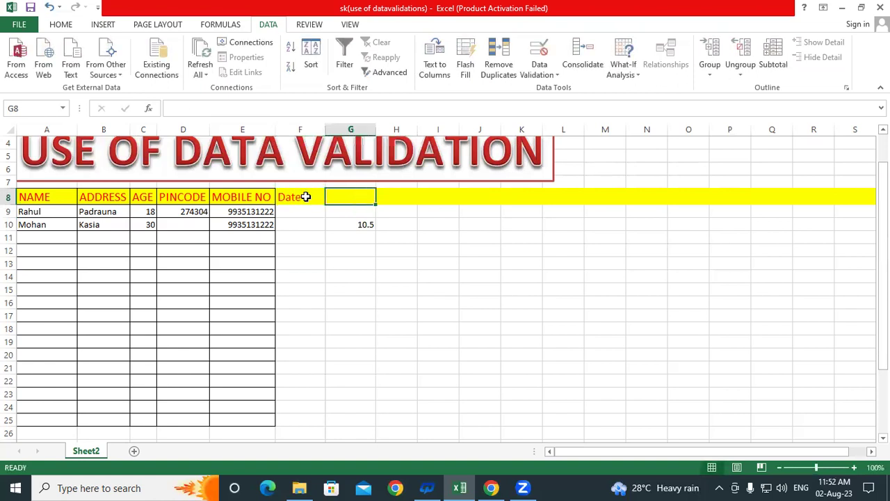
pyautogui.write('Time')
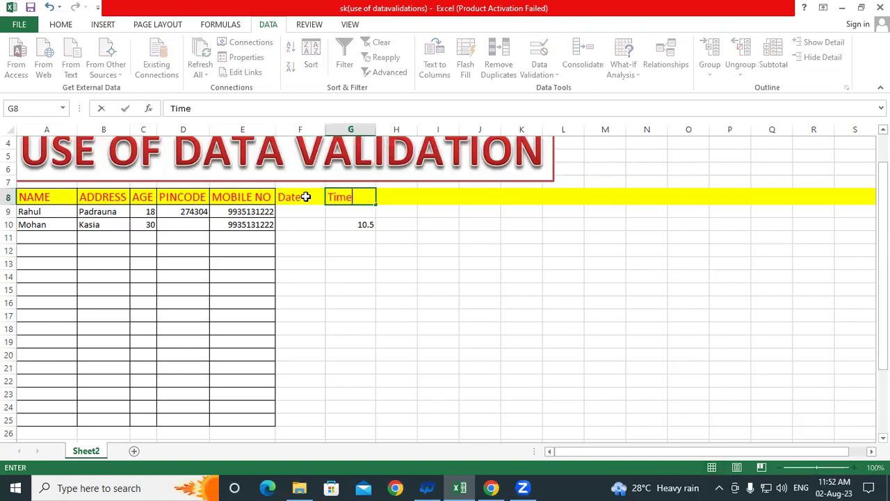
pyautogui.press('Return')
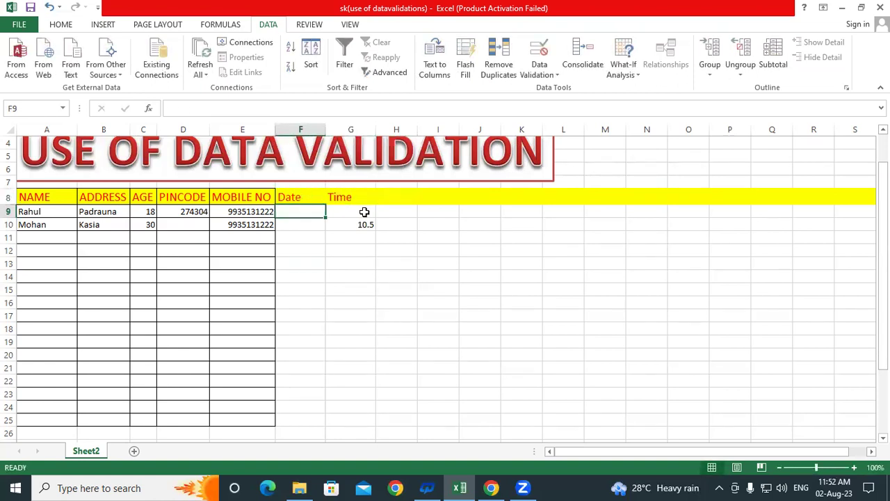
# - Apply All Borders to every cell in E8:G25
pyautogui.click(364, 212)
pyautogui.click(453, 259)
pyautogui.moveTo(264, 195); pyautogui.dragTo(350, 379)
pyautogui.moveTo(349, 414); pyautogui.dragTo(349, 420)
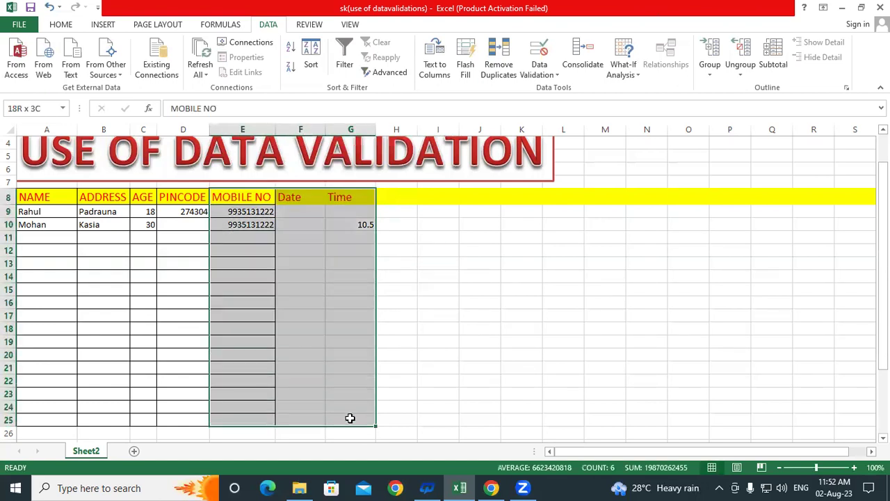
pyautogui.click(61, 25)
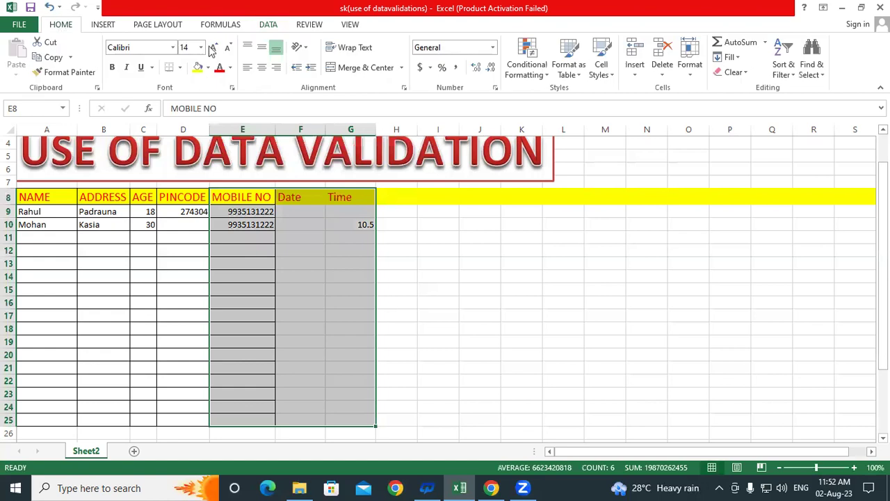
pyautogui.click(179, 68)
pyautogui.click(175, 182)
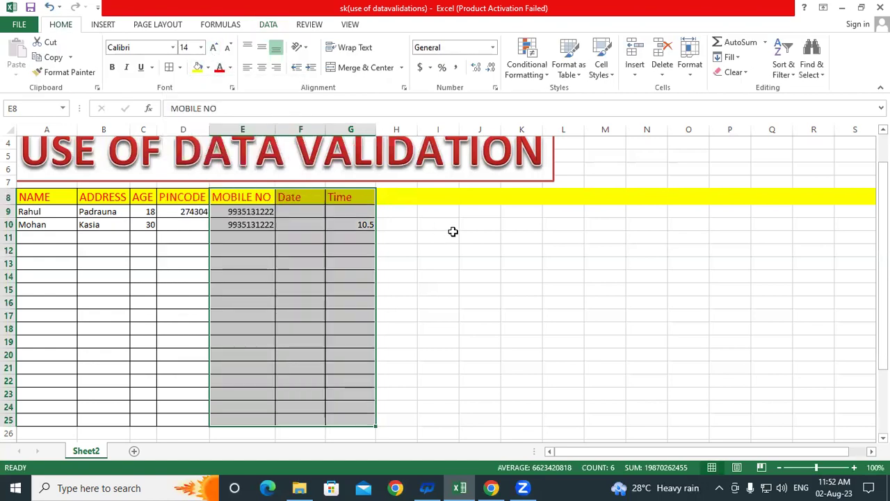
# - Deselect the range and pick cell F9 under the Date heading
pyautogui.click(452, 234)
pyautogui.click(302, 210)
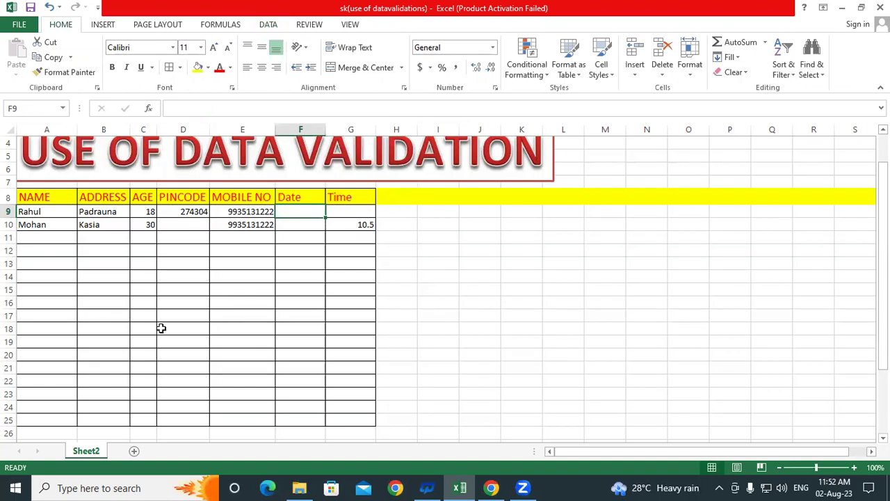
pyautogui.click(287, 263)
pyautogui.click(309, 212)
pyautogui.click(317, 294)
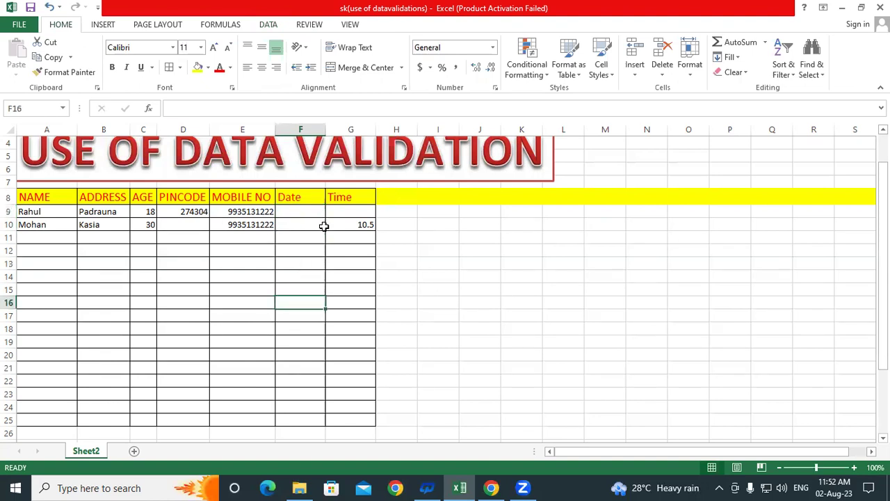
# - Select the Date cells F9:F25, extend validation, and allow dates between a start and end
pyautogui.moveTo(308, 216); pyautogui.dragTo(315, 420)
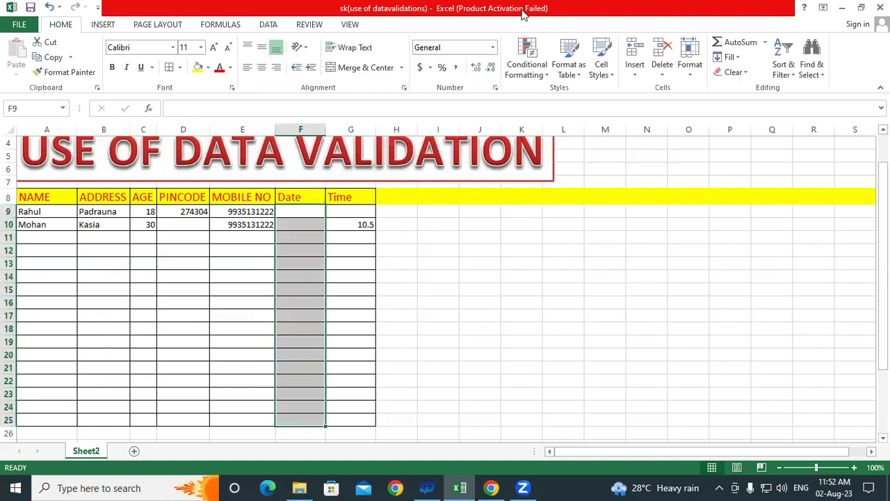
pyautogui.click(267, 24)
pyautogui.click(538, 55)
pyautogui.click(399, 276)
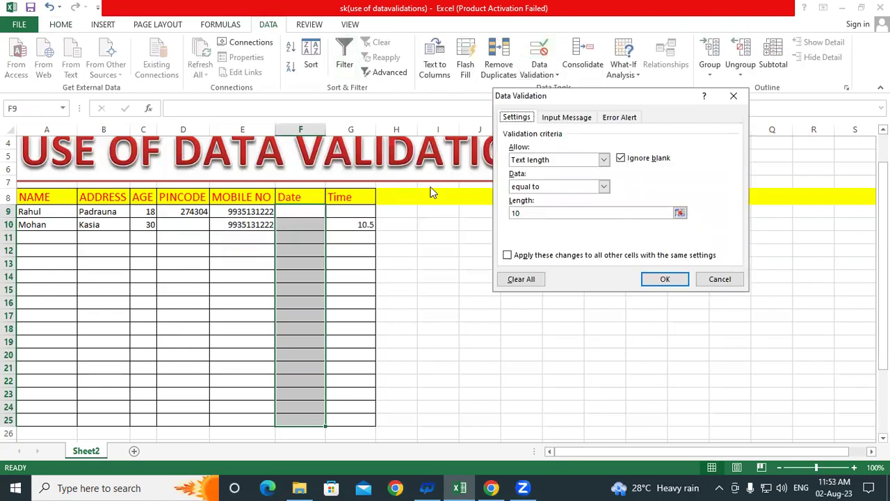
pyautogui.click(535, 163)
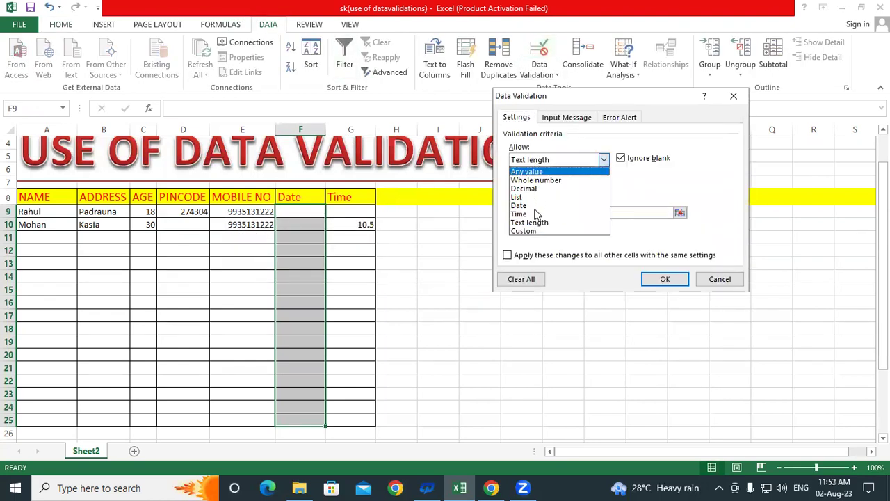
pyautogui.click(532, 203)
pyautogui.click(540, 186)
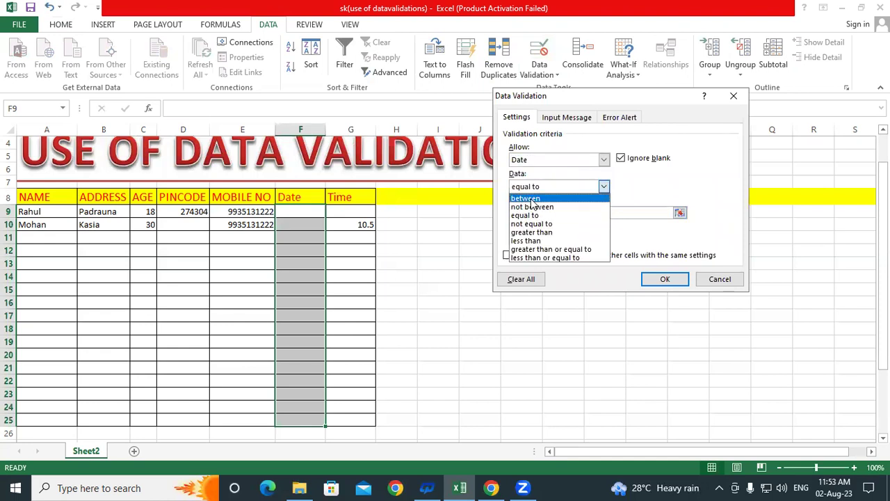
pyautogui.click(529, 199)
# - Set start date 05-07-2023 and end date 02-08-2023 and confirm the rule
pyautogui.press('Tab')
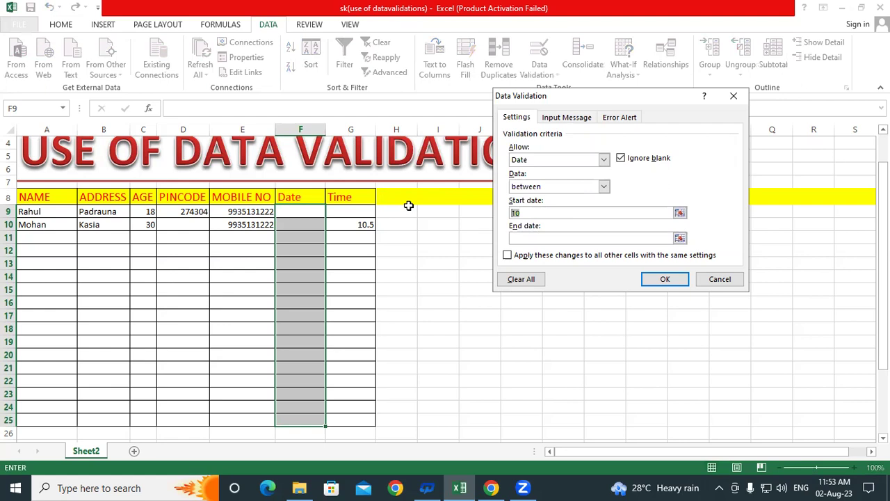
pyautogui.write('02-08-')
pyautogui.press('BackSpace')
pyautogui.press('BackSpace')
pyautogui.press('BackSpace')
pyautogui.press('BackSpace')
pyautogui.press('BackSpace')
pyautogui.press('BackSpace')
pyautogui.write('05-07-2023')
pyautogui.click(541, 241)
pyautogui.write('02-08')
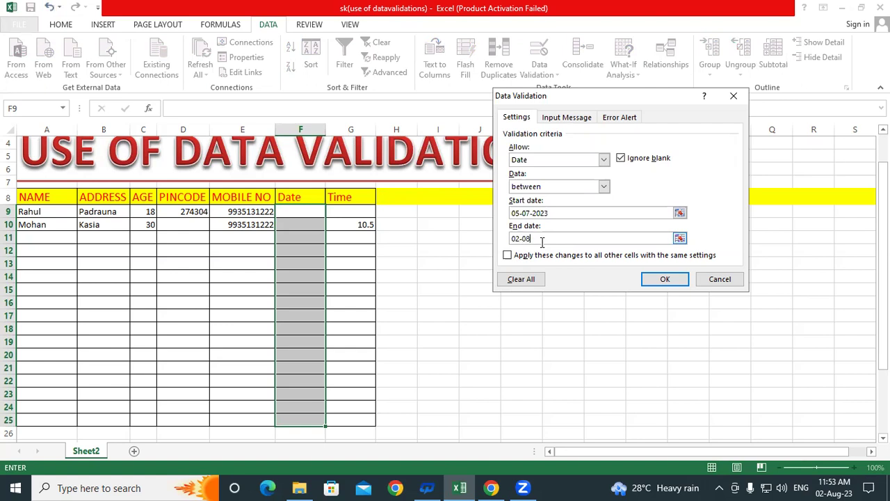
pyautogui.write('-2023')
pyautogui.press('Return')
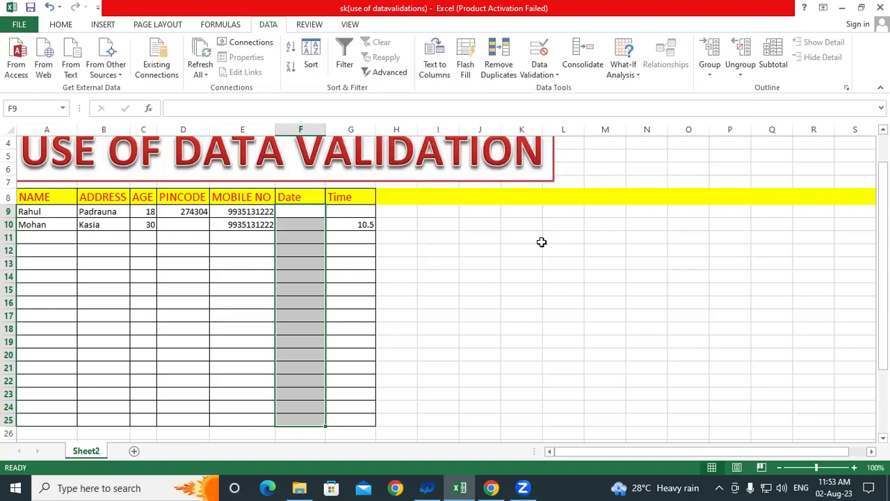
# - In F9, have 04-7-2023 rejected, then enter the accepted date 06-07-2023
pyautogui.click(541, 242)
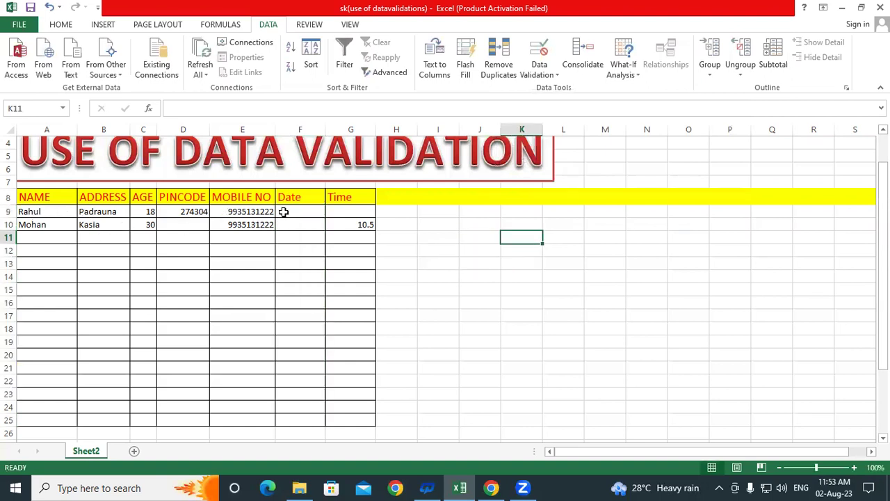
pyautogui.click(297, 210)
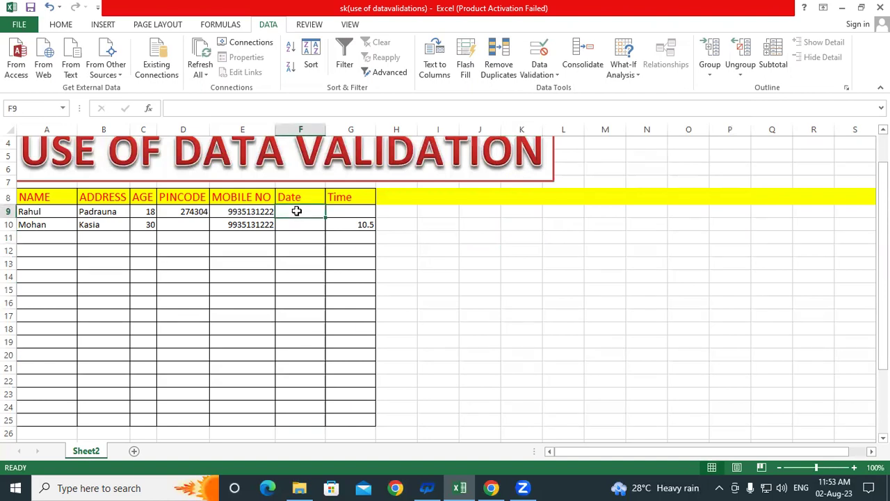
pyautogui.write('04-')
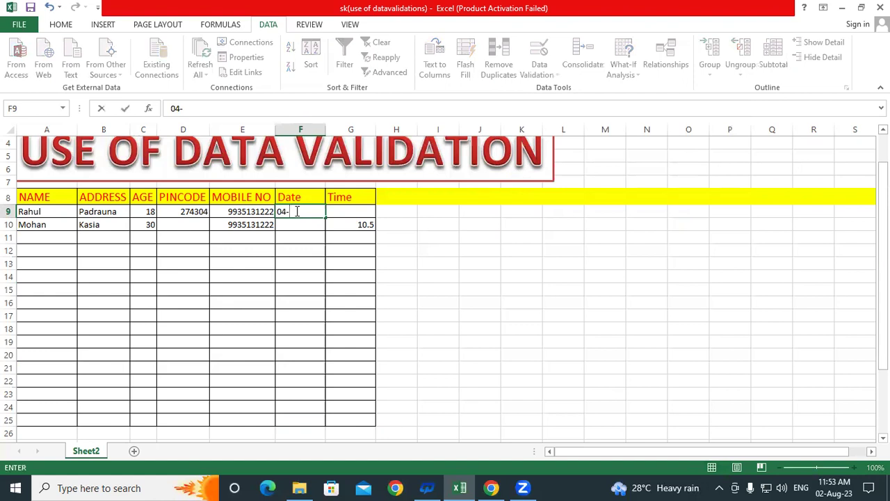
pyautogui.write('7-2023')
pyautogui.press('Return')
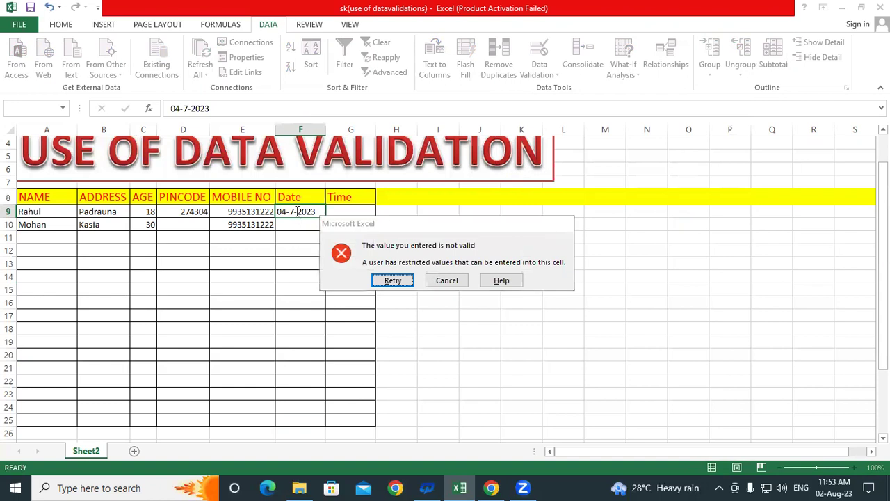
pyautogui.press('Return')
pyautogui.write('0')
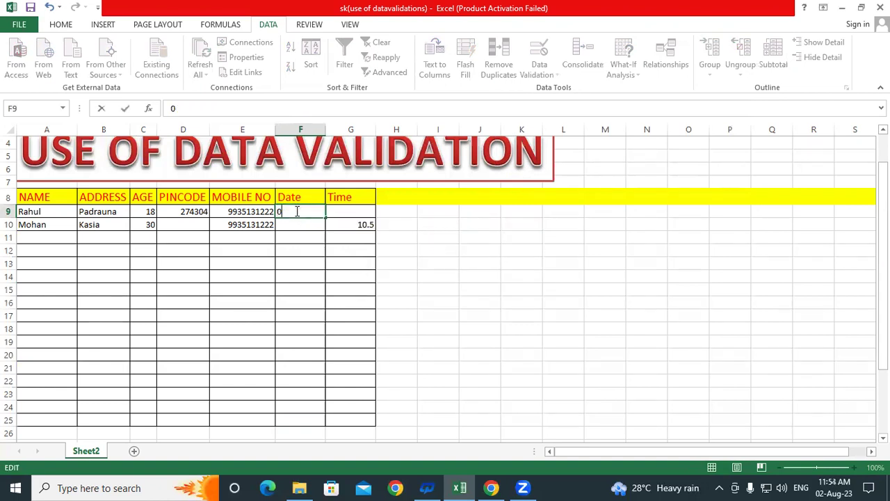
pyautogui.write('6-07-2023')
pyautogui.press('Return')
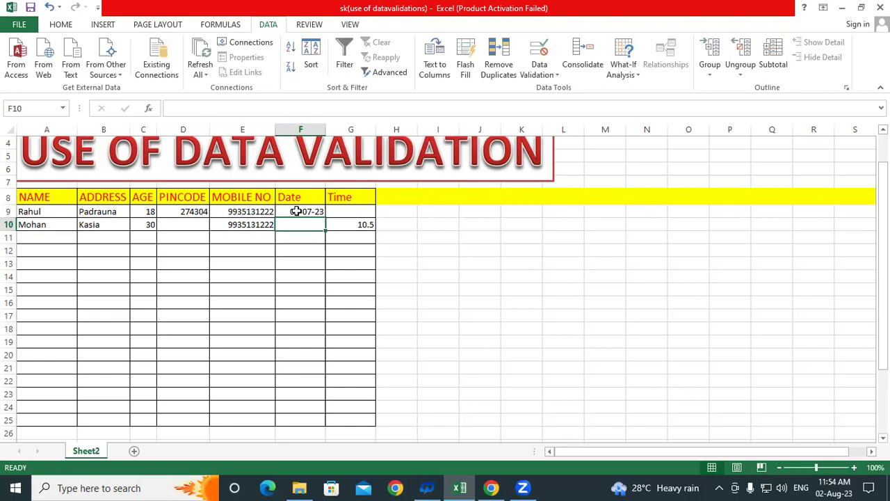
# - In F10, have 03-08-20223 rejected, then enter the accepted date 02-08-2023
pyautogui.write('03-')
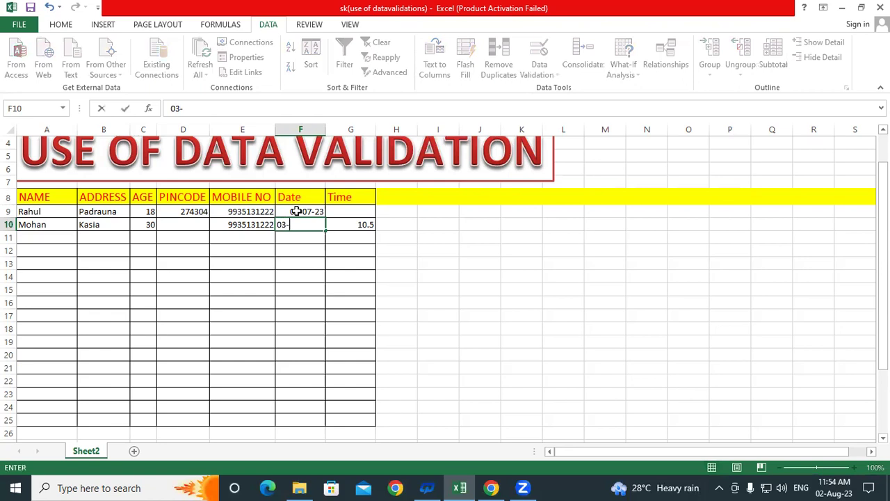
pyautogui.write('08-20223')
pyautogui.press('Return')
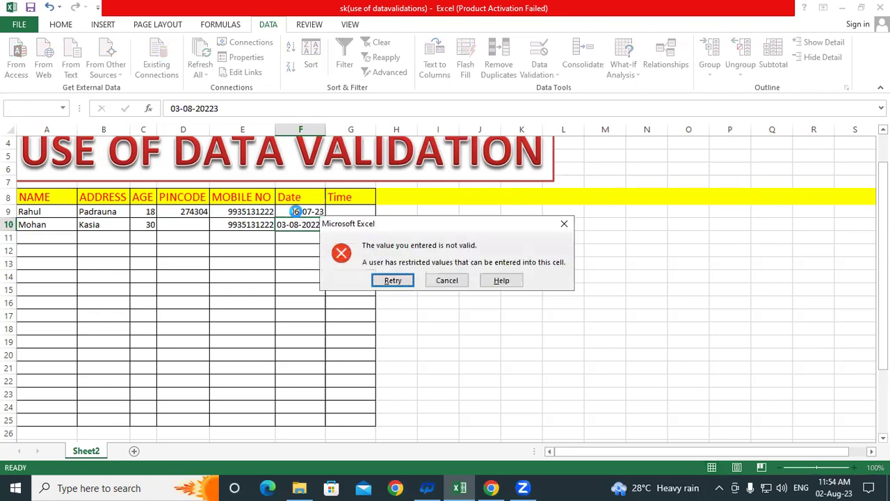
pyautogui.press('Return')
pyautogui.press('BackSpace')
pyautogui.write('02-')
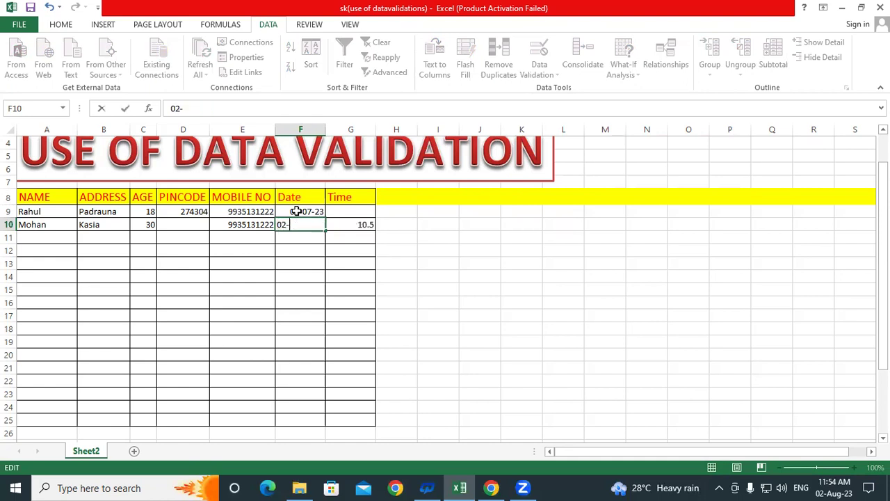
pyautogui.write('08-2023')
pyautogui.press('Return')
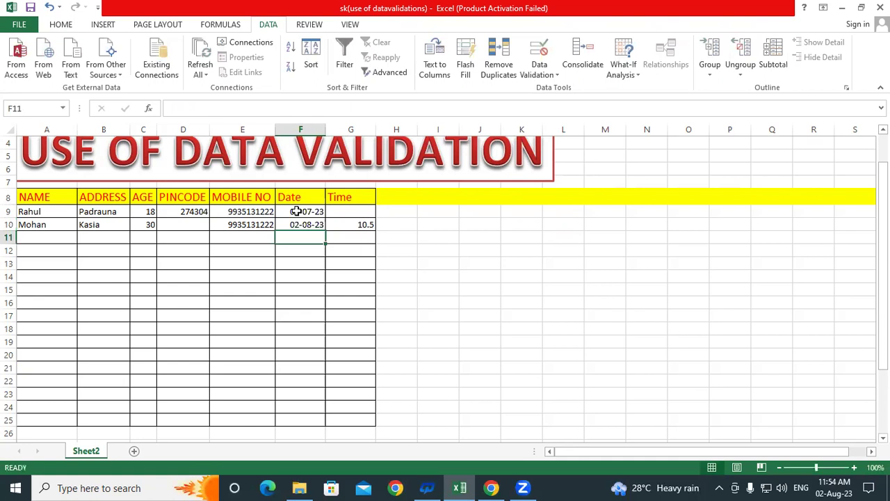
pyautogui.click(299, 211)
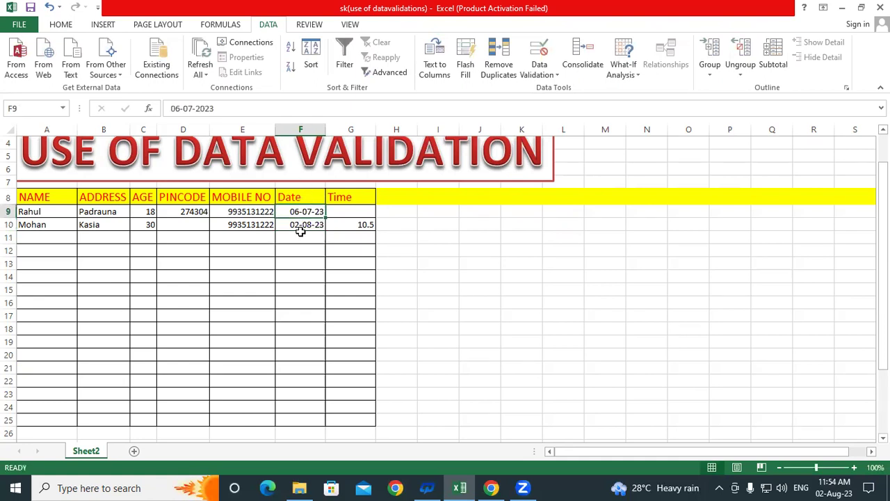
pyautogui.click(346, 212)
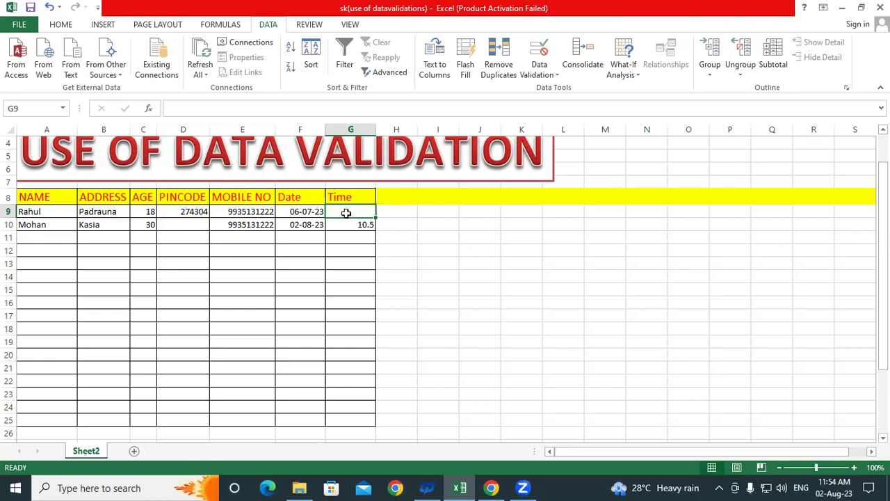
# - Select G9:G25, extend validation, and allow only times with a between comparison
pyautogui.moveTo(345, 213)
pyautogui.mouseDown()
pyautogui.moveTo(338, 234)
pyautogui.moveTo(341, 418)
pyautogui.mouseUp()
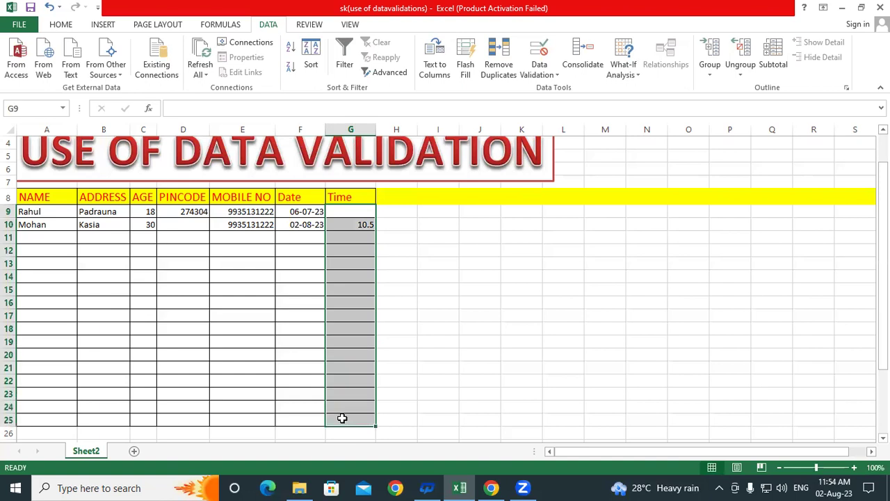
pyautogui.click(539, 50)
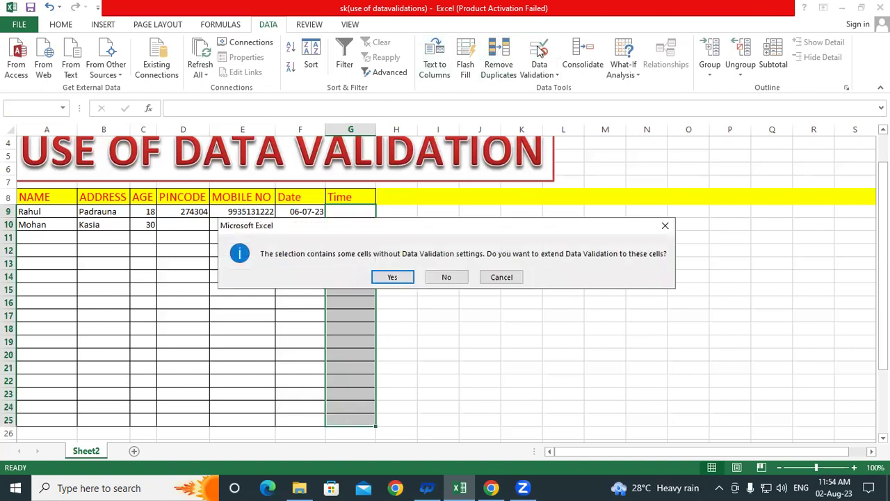
pyautogui.click(395, 276)
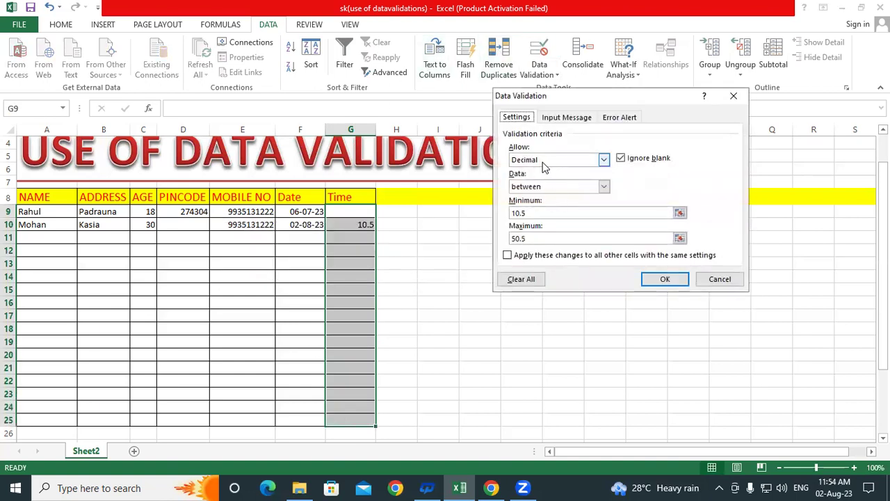
pyautogui.click(544, 166)
pyautogui.click(539, 221)
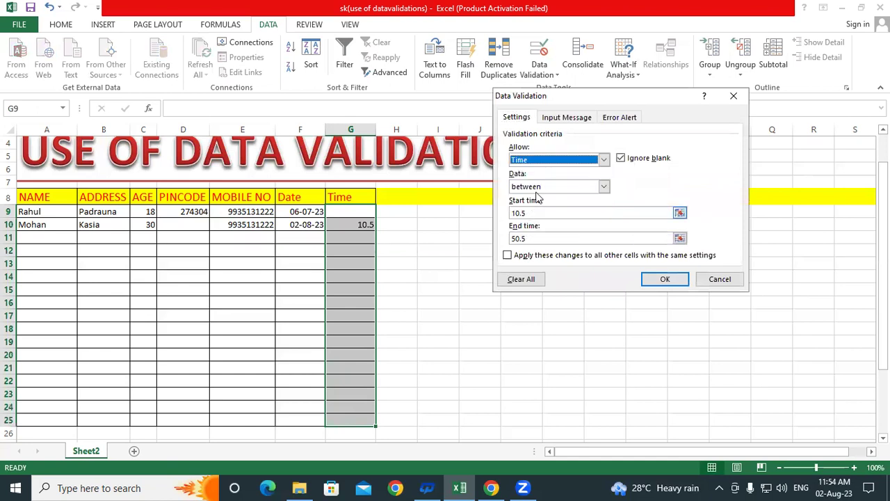
pyautogui.click(537, 187)
pyautogui.click(538, 188)
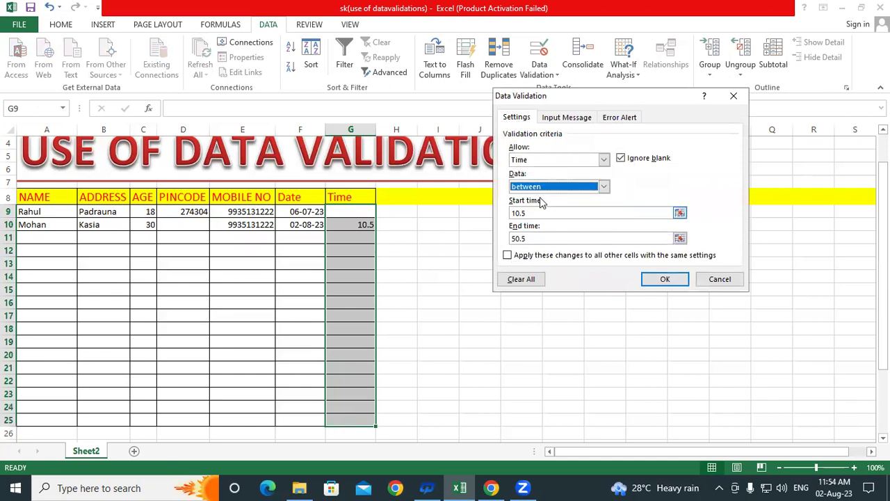
pyautogui.click(539, 186)
pyautogui.click(538, 188)
pyautogui.click(529, 188)
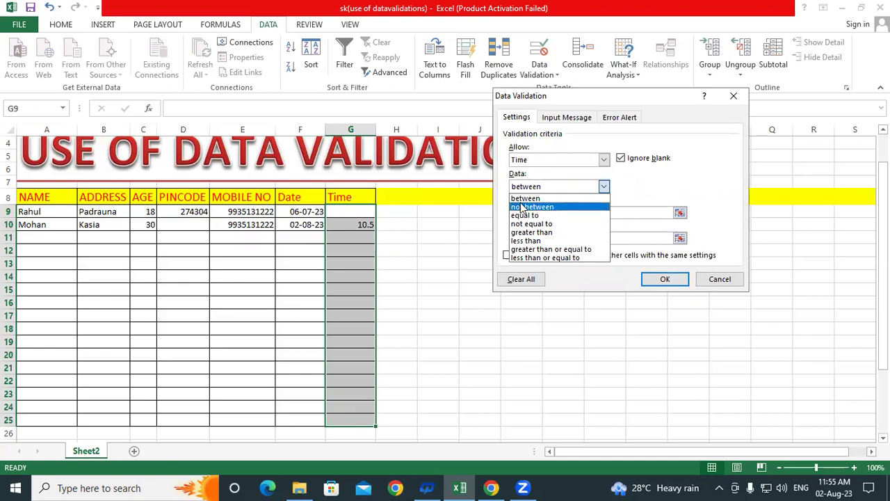
pyautogui.click(526, 199)
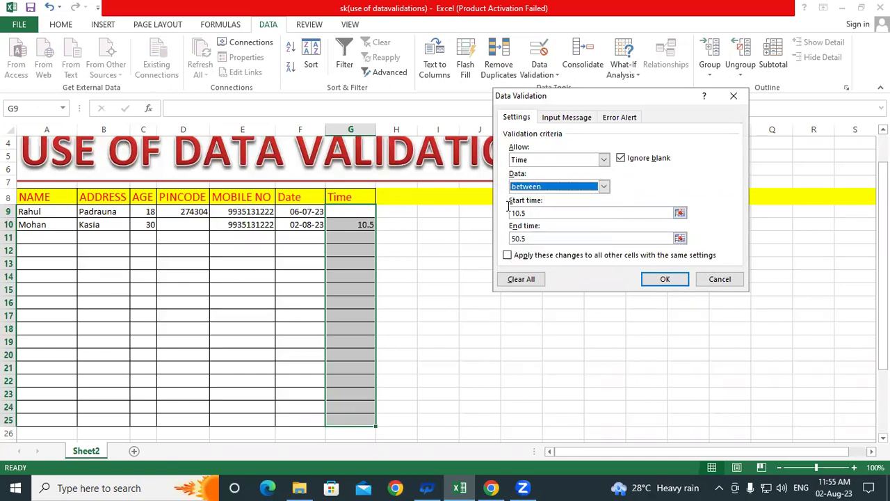
# - Enter start time 08:00 and end time 10:00 and apply the rule
pyautogui.press('Tab')
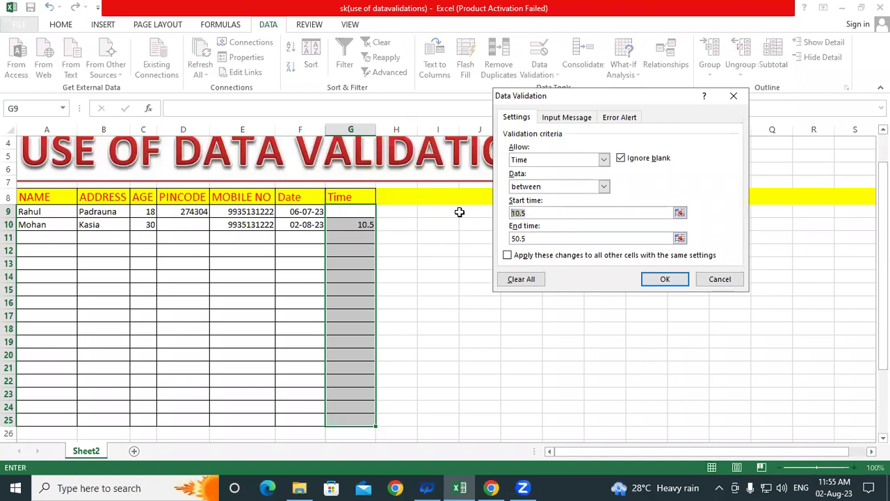
pyautogui.write('08:00')
pyautogui.press('Tab')
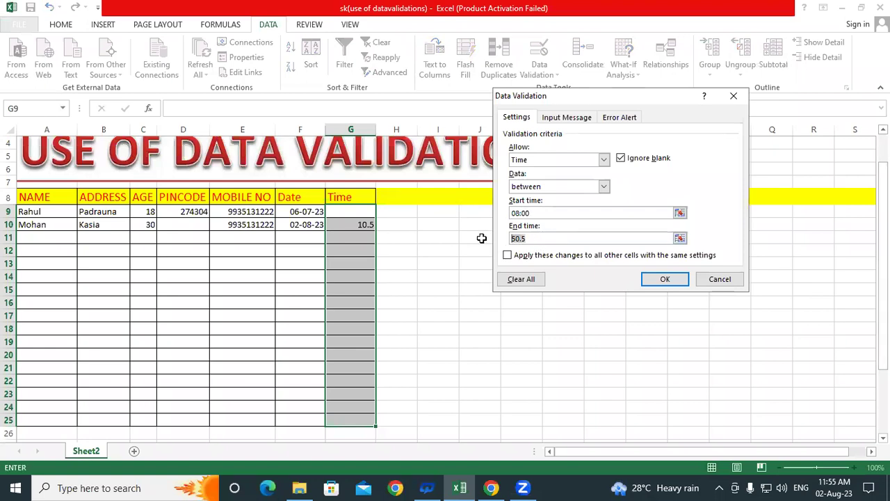
pyautogui.write('10:00')
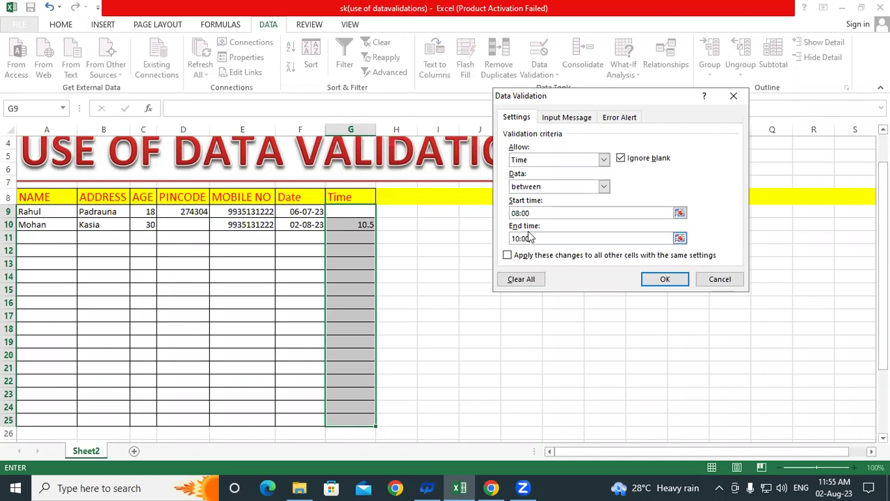
pyautogui.click(661, 277)
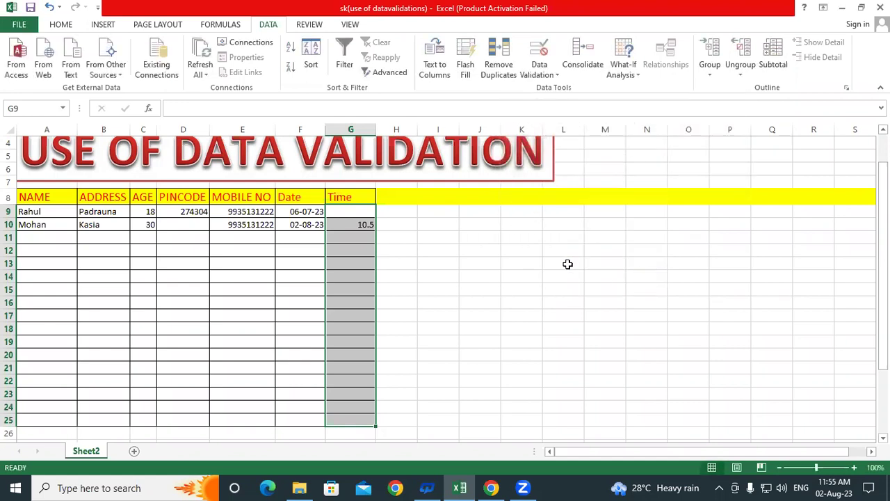
# - In G9, have 07:02 rejected, then enter the accepted time 09:10
pyautogui.click(360, 213)
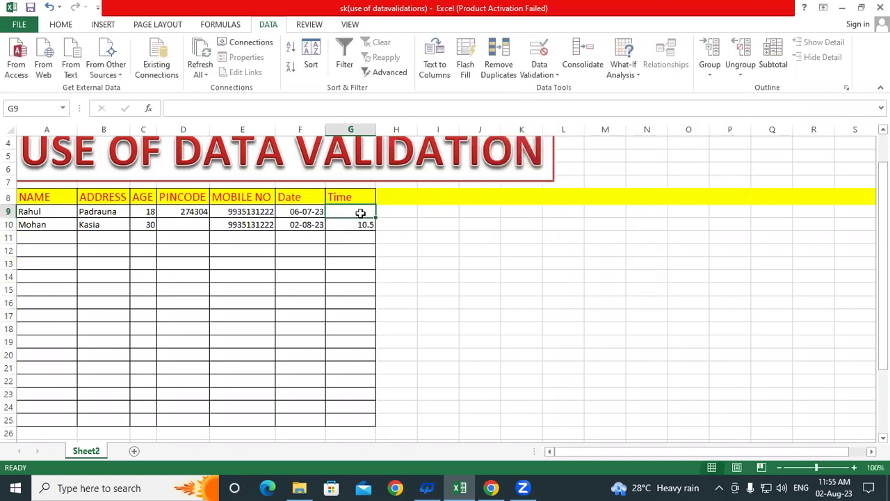
pyautogui.write('07')
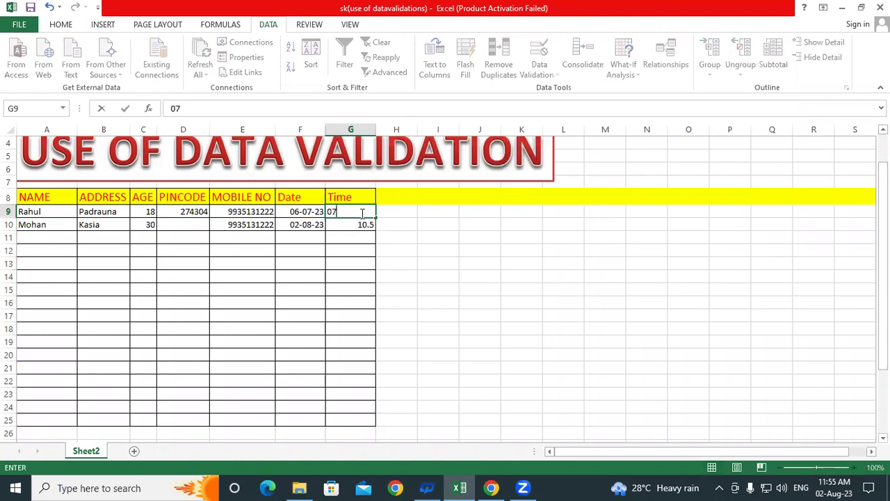
pyautogui.write(':02')
pyautogui.press('Return')
pyautogui.press('Return')
pyautogui.write('09:10')
pyautogui.press('Return')
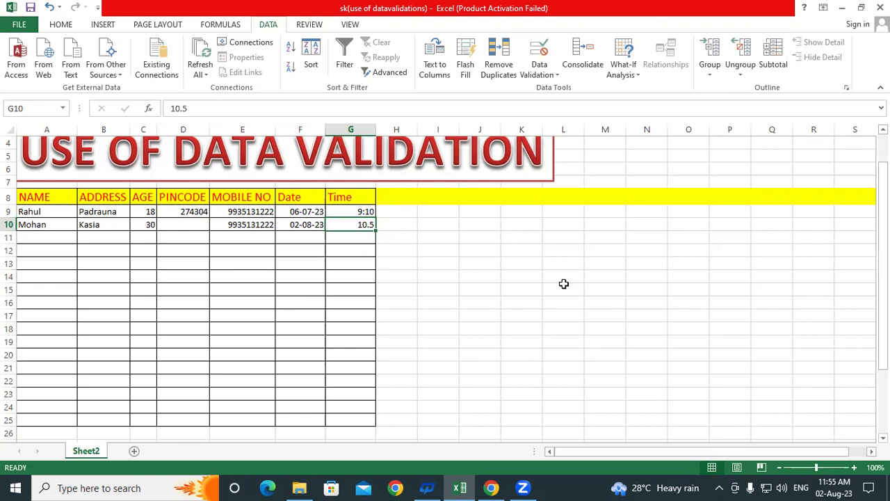
pyautogui.click(384, 299)
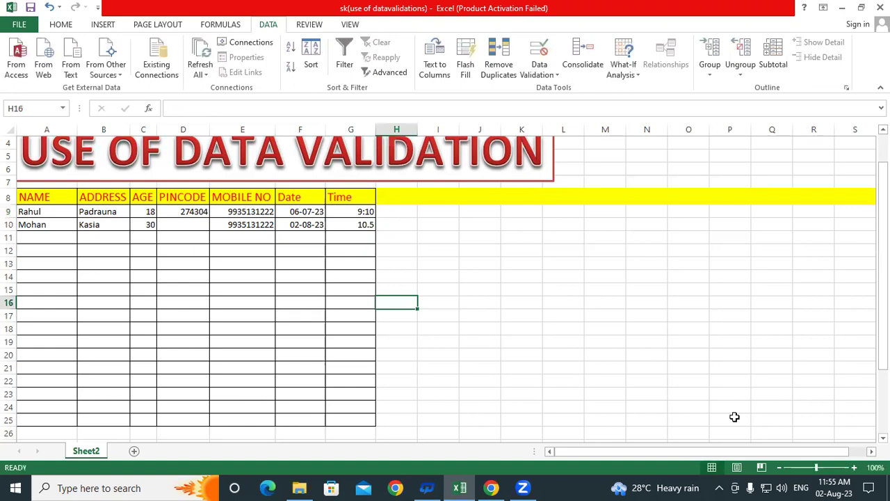